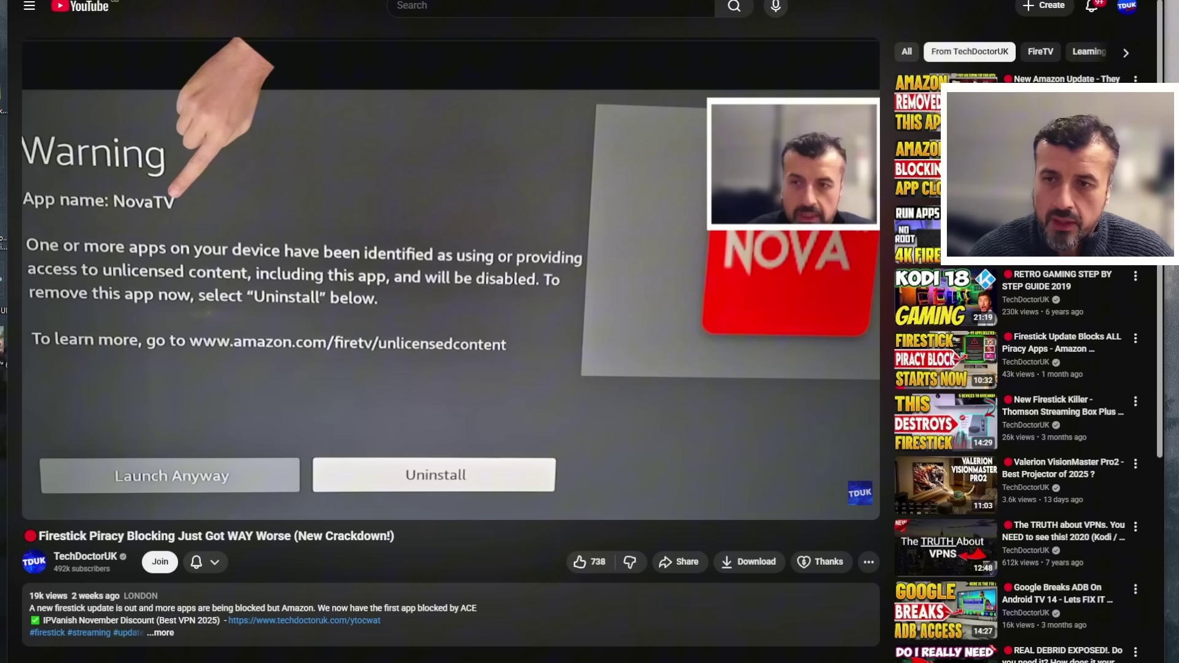
- Play the tutorial to the Movie HD App disabled warning, then return to the apps grid
{"action": "mouse_move", "coordinate": [385, 253]}
{"action": "left_click", "coordinate": [338, 258]}
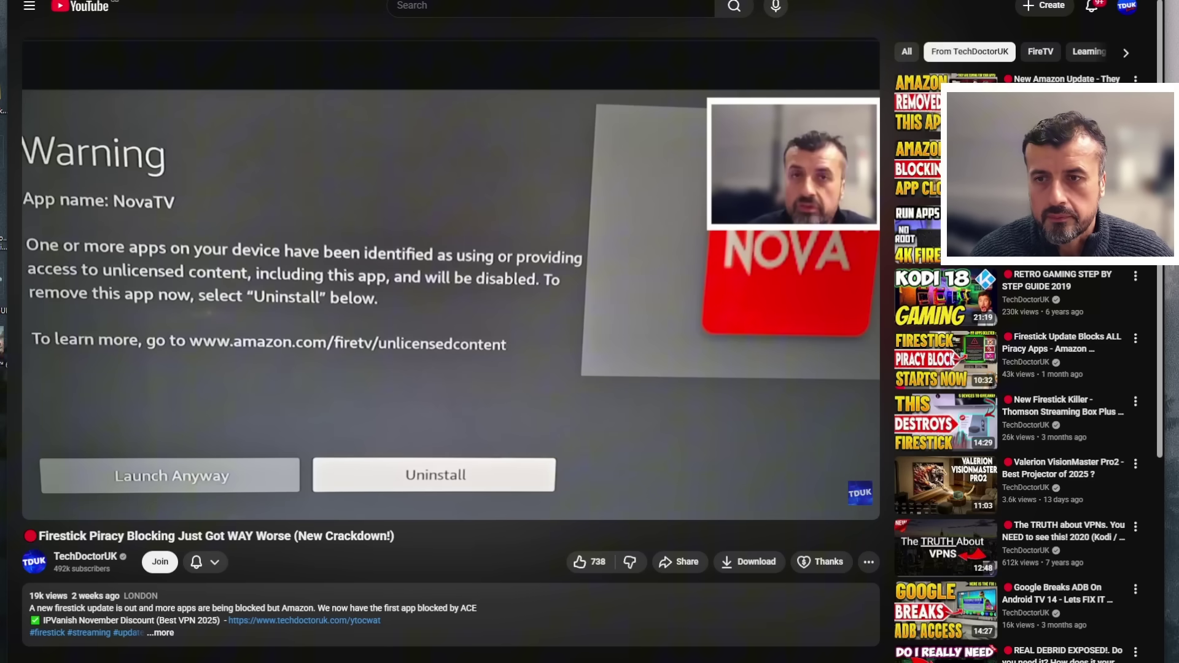
{"action": "left_click", "coordinate": [338, 258]}
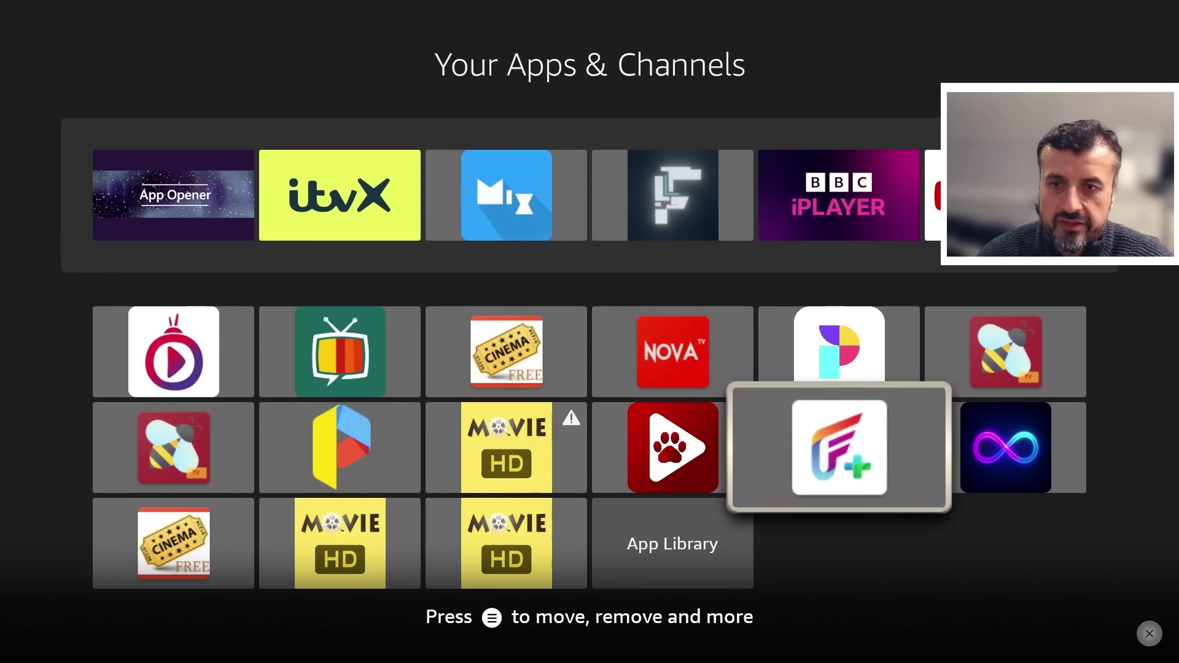
{"action": "key", "text": "Right"}
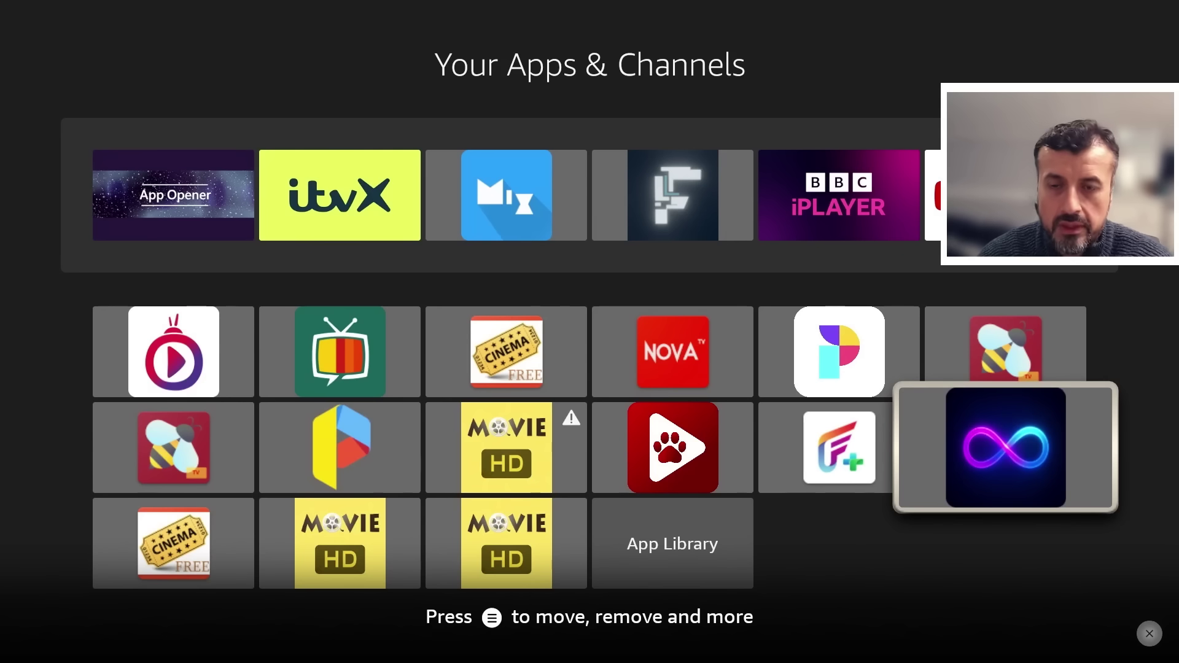
{"action": "key", "text": "Return"}
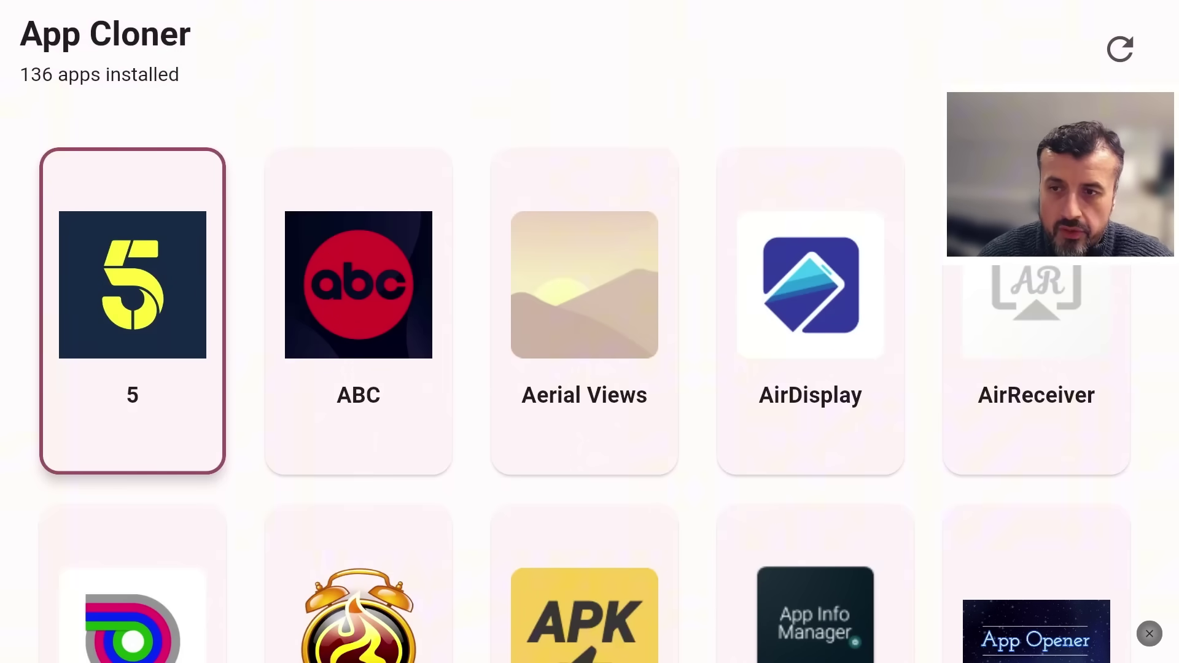
{"action": "key", "text": "Right"}
{"action": "key", "text": "Left"}
{"action": "key", "text": "Right"}
{"action": "key", "text": "Right"}
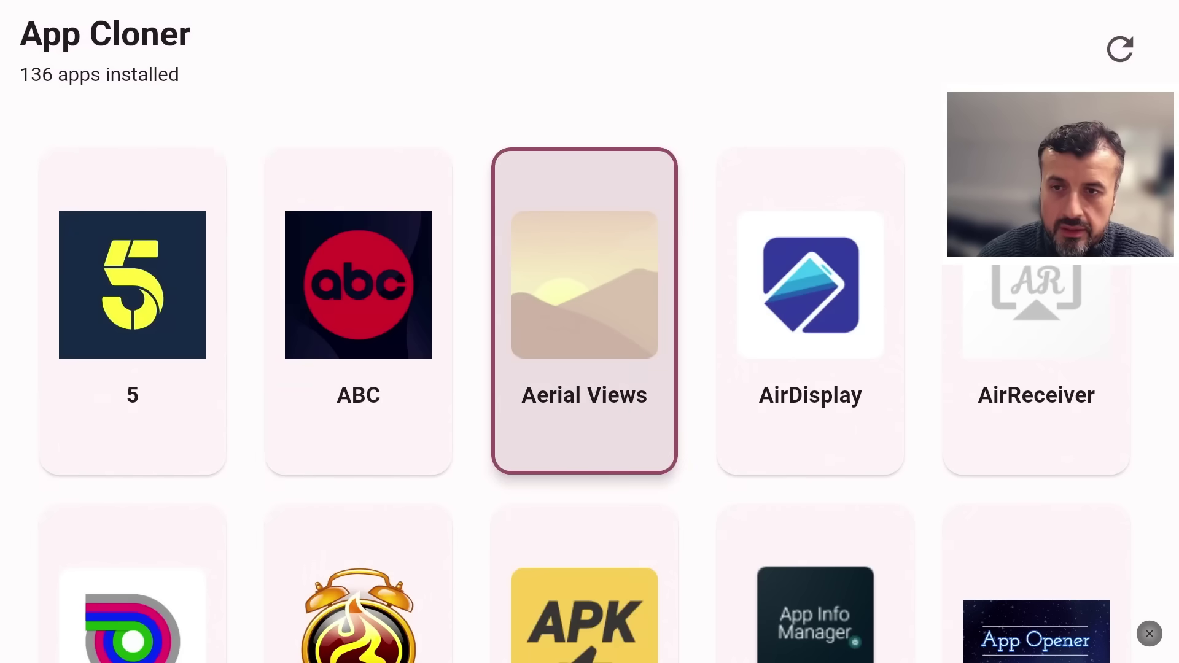
{"action": "key", "text": "Return"}
{"action": "key", "text": "Down"}
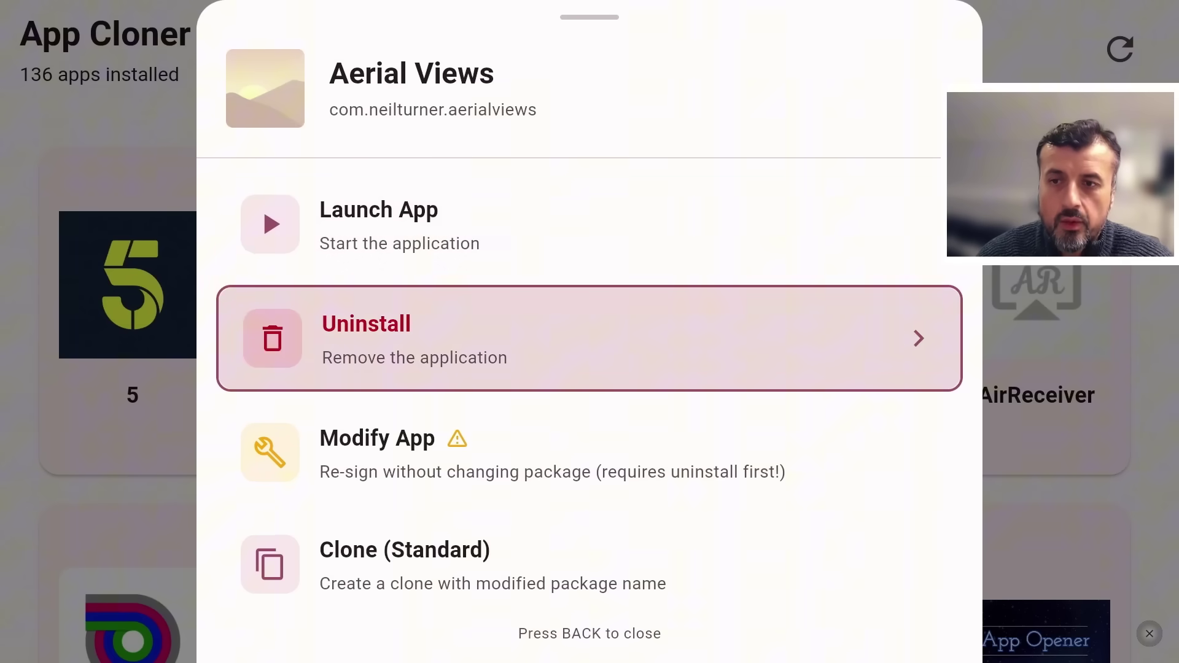
{"action": "key", "text": "Down"}
{"action": "key", "text": "Down"}
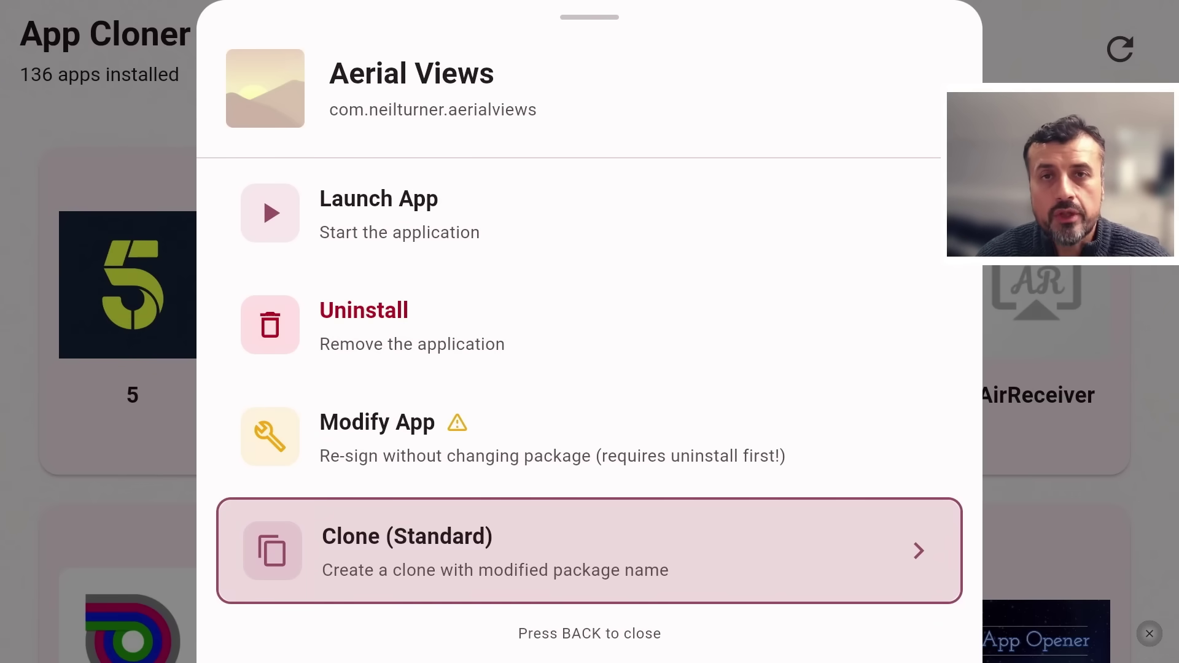
{"action": "key", "text": "Down"}
{"action": "key", "text": "Down"}
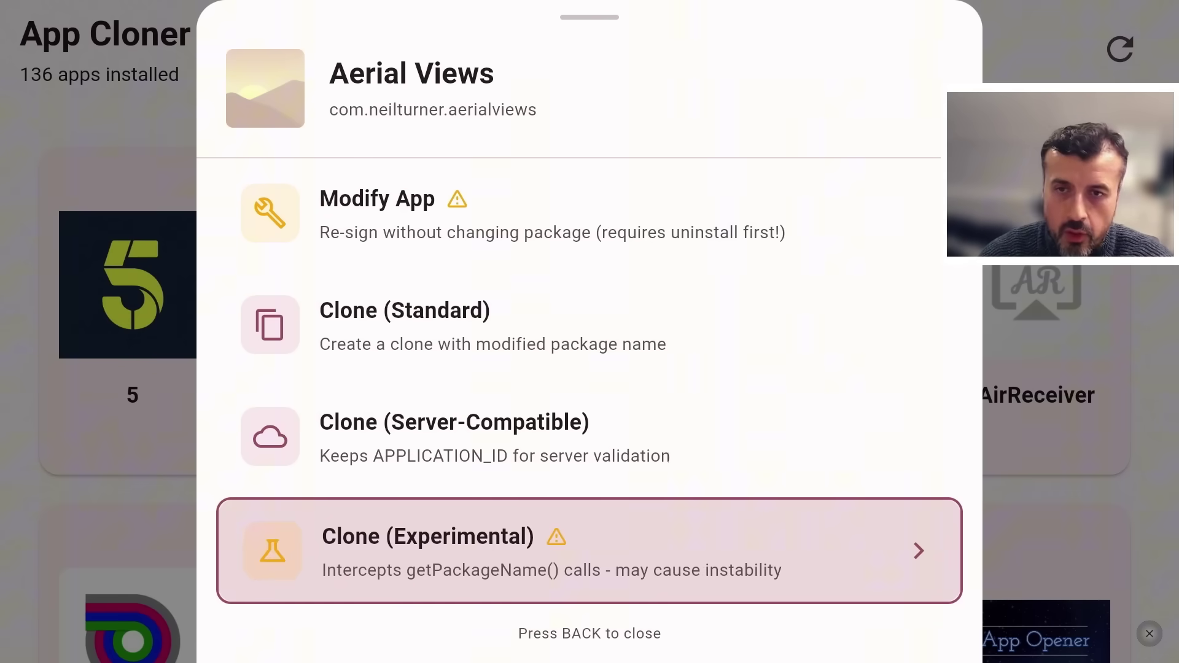
{"action": "key", "text": "Up"}
{"action": "key", "text": "Up"}
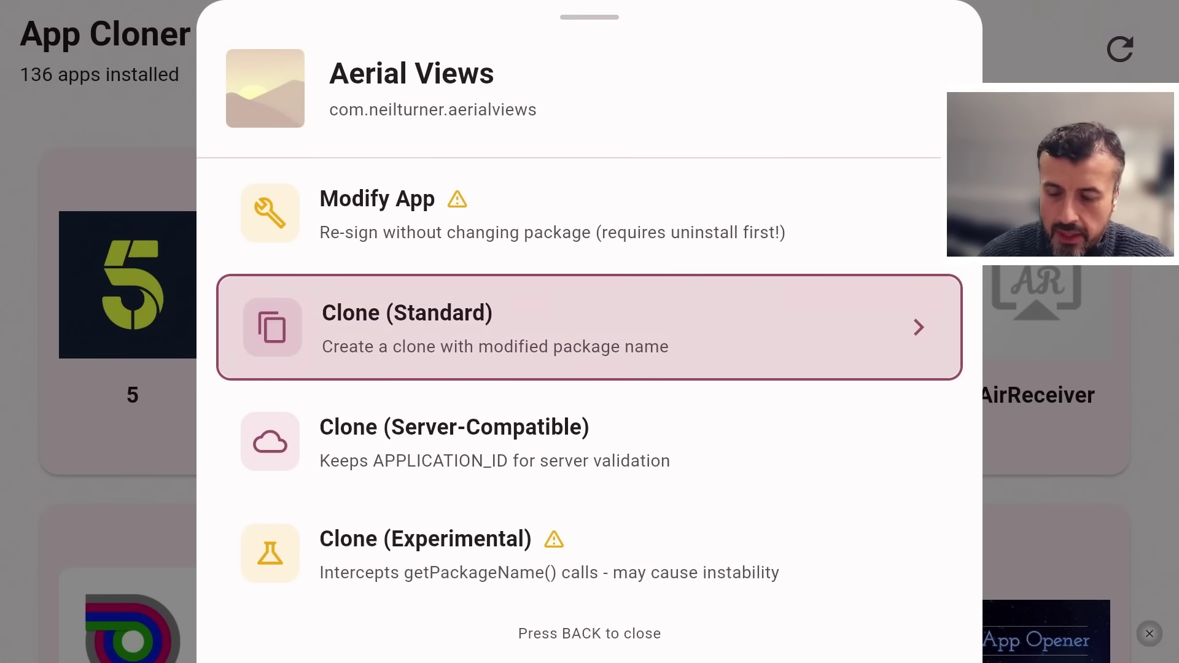
{"action": "key", "text": "Escape"}
{"action": "key", "text": "Down"}
{"action": "key", "text": "Down"}
{"action": "key", "text": "Down"}
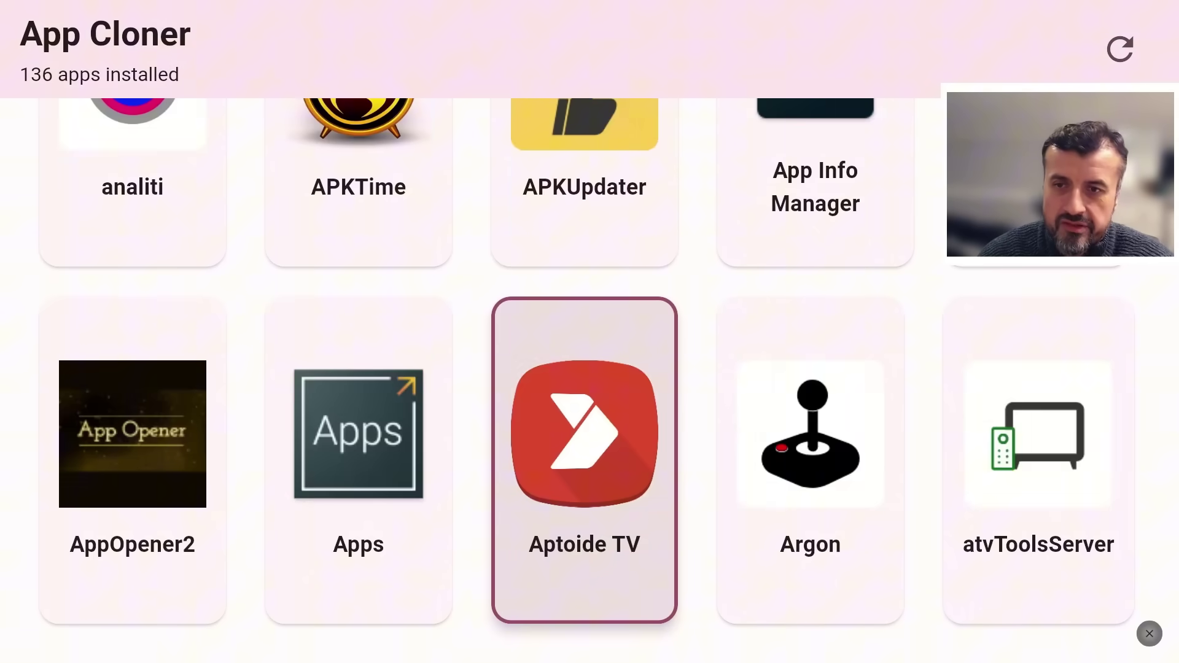
{"action": "key", "text": "Down"}
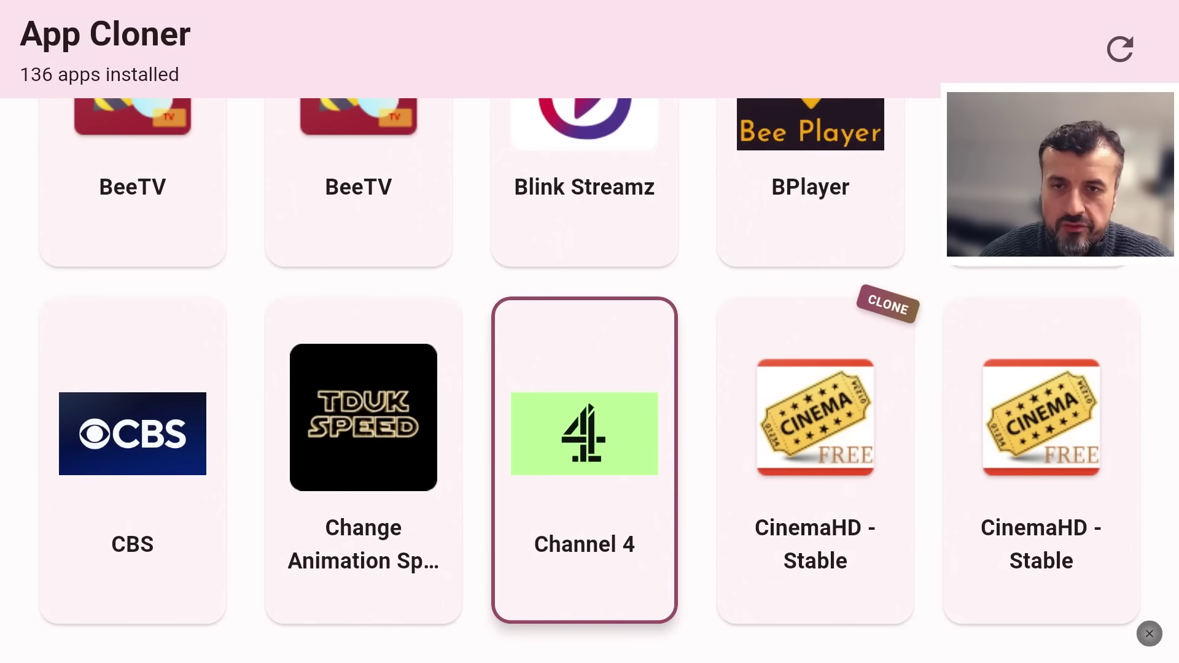
- Exit App Cloner, select the warning-badged Movie HD and uninstall it from the App disabled screen
{"action": "key", "text": "Escape"}
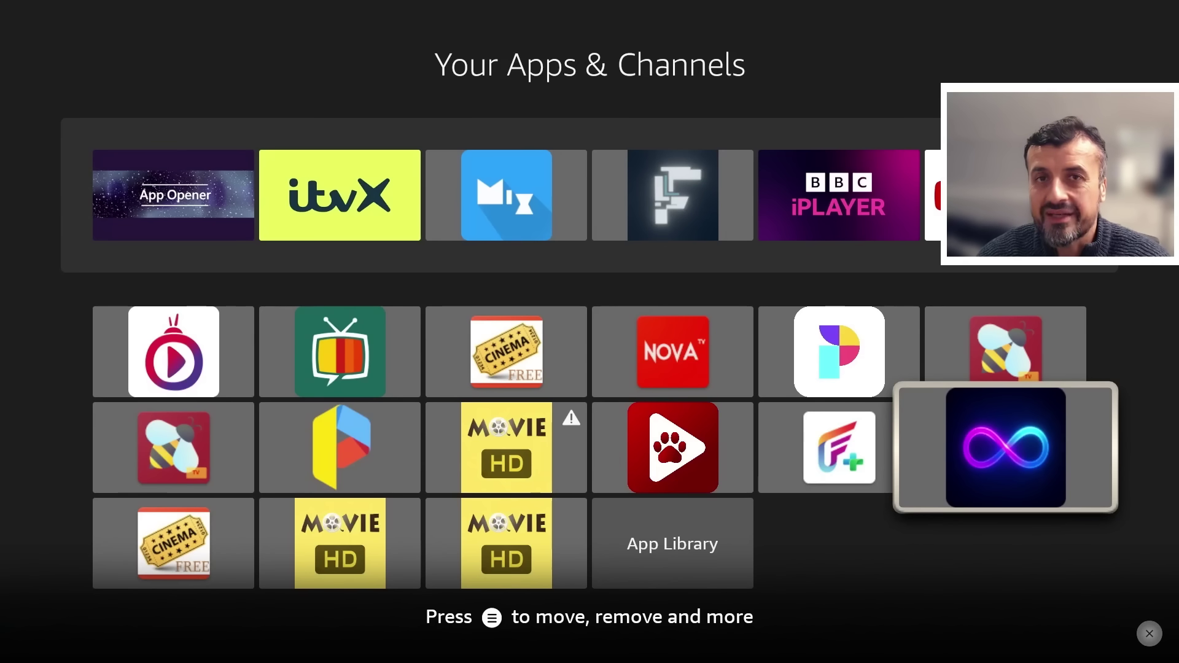
{"action": "key", "text": "Left"}
{"action": "key", "text": "Left"}
{"action": "key", "text": "Left"}
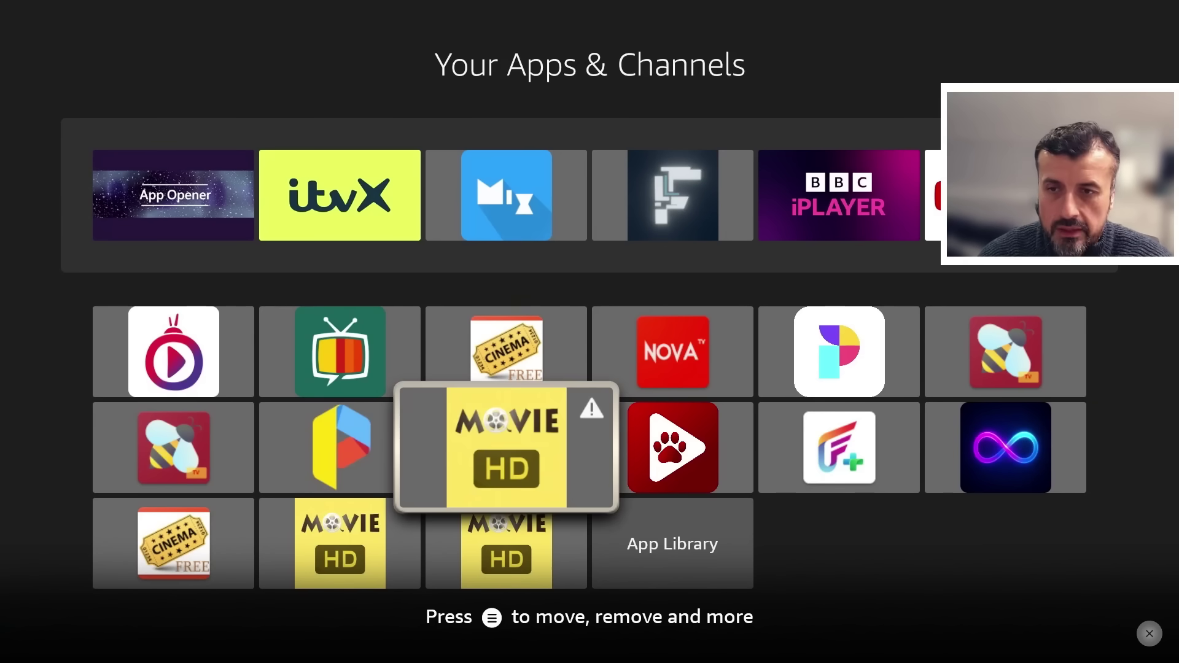
{"action": "key", "text": "Return"}
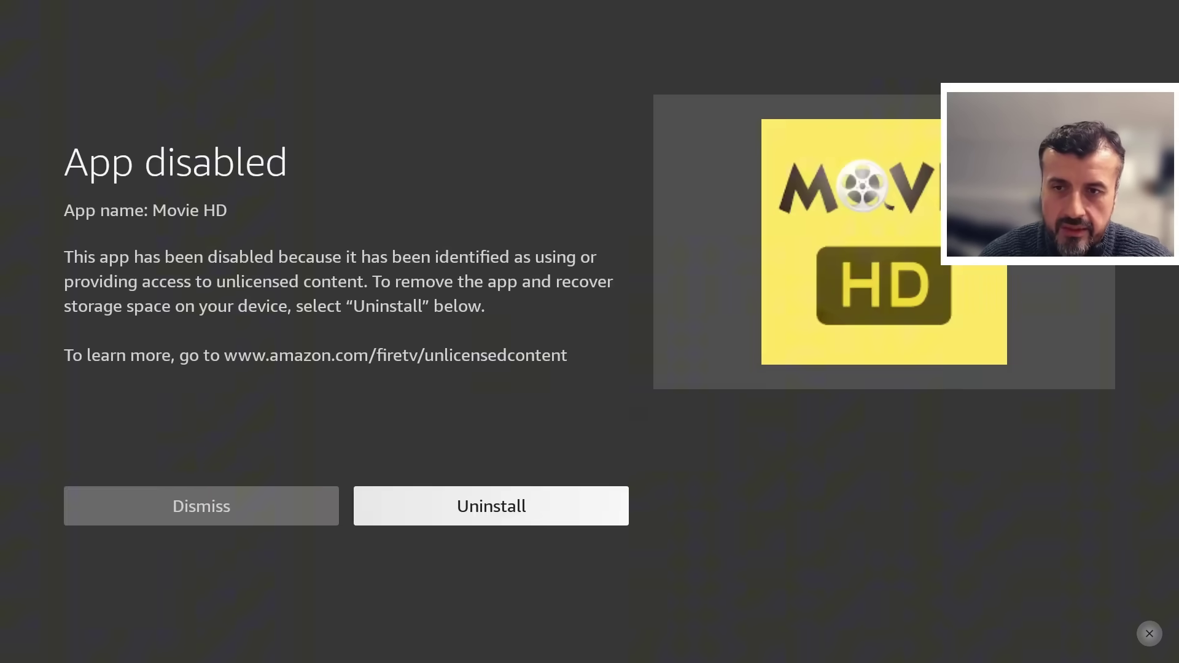
{"action": "key", "text": "Left"}
{"action": "key", "text": "Right"}
{"action": "key", "text": "Return"}
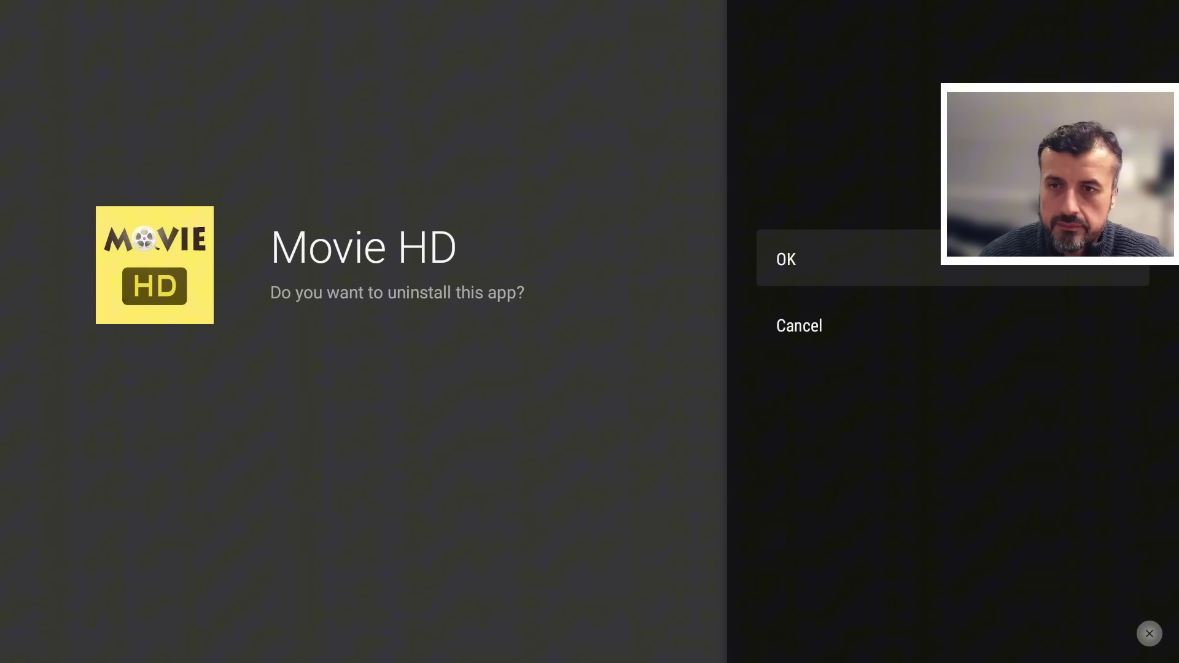
{"action": "key", "text": "Return"}
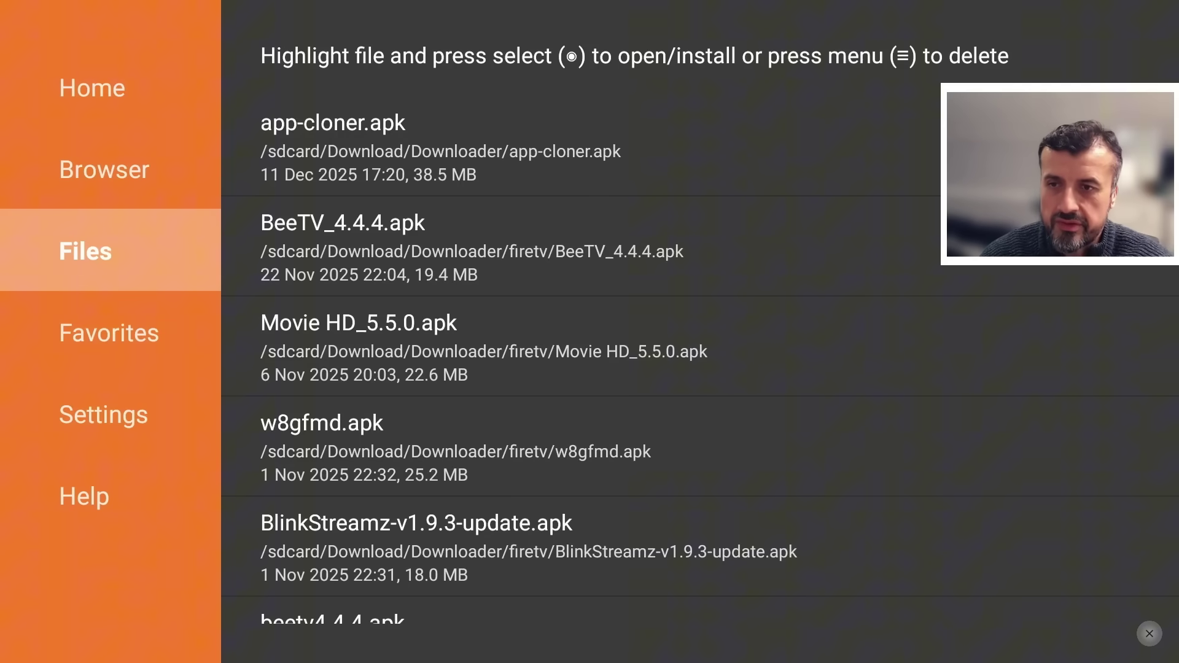
- Open Downloader from recent apps and install Movie HD from Movie HD_5.5.0.apk
{"action": "key", "text": "Down"}
{"action": "key", "text": "Down"}
{"action": "key", "text": "Return"}
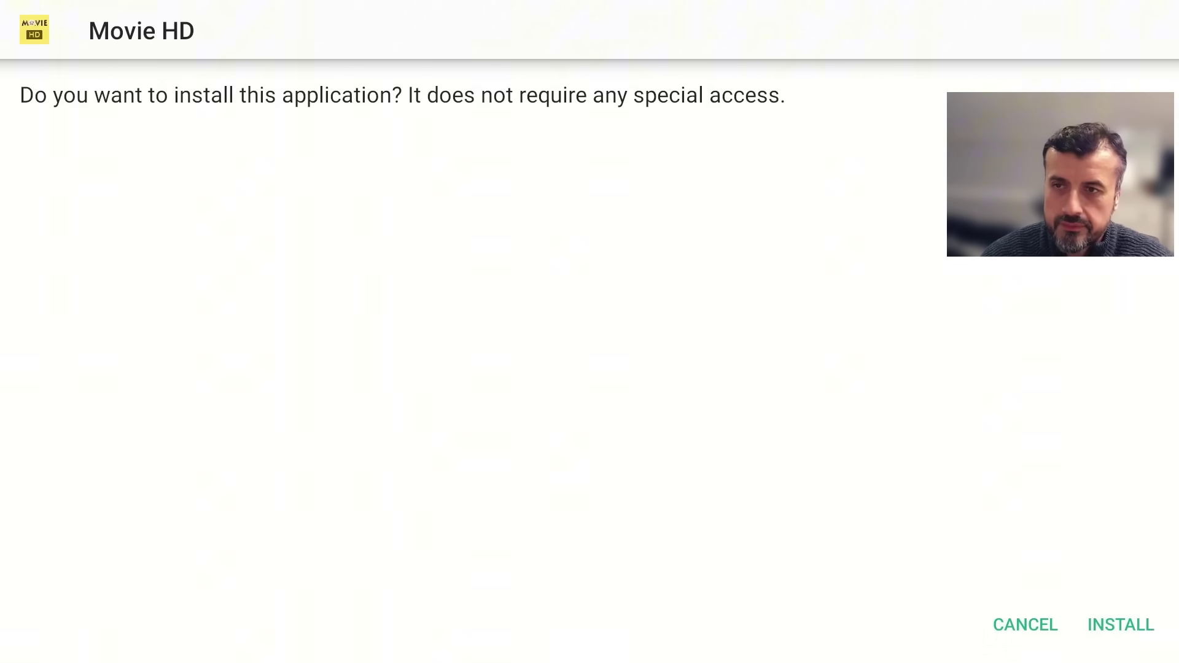
{"action": "key", "text": "Right"}
{"action": "key", "text": "Return"}
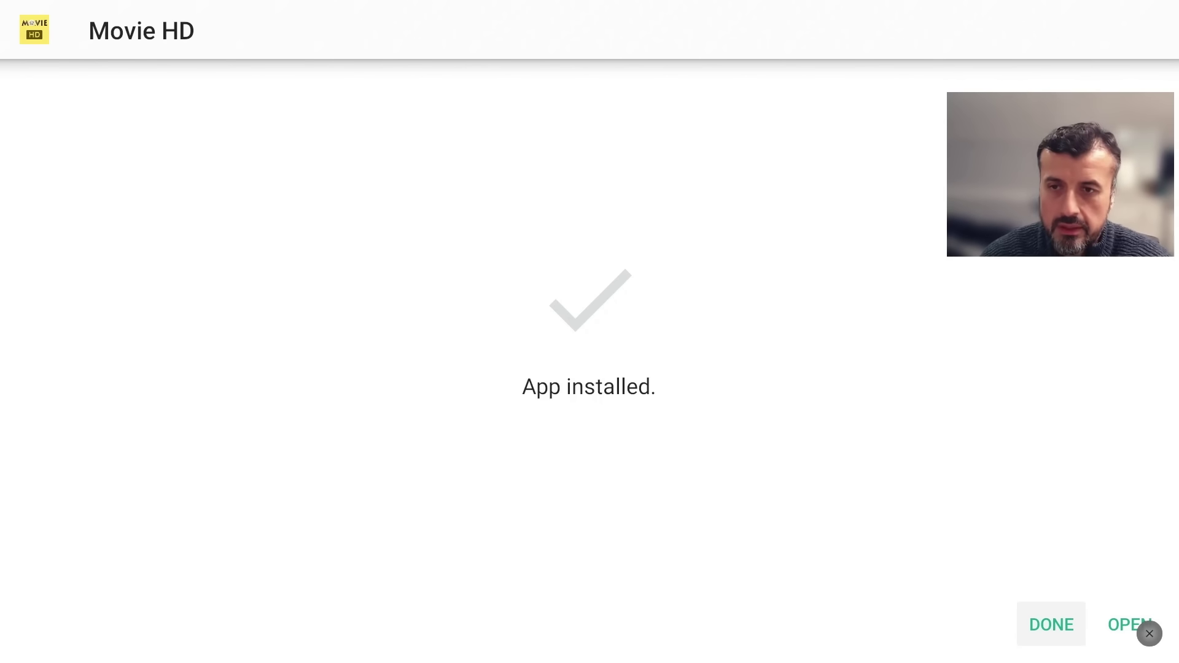
- Close the installer, go to Your Apps & Channels and launch the newest Movie HD
{"action": "key", "text": "Return"}
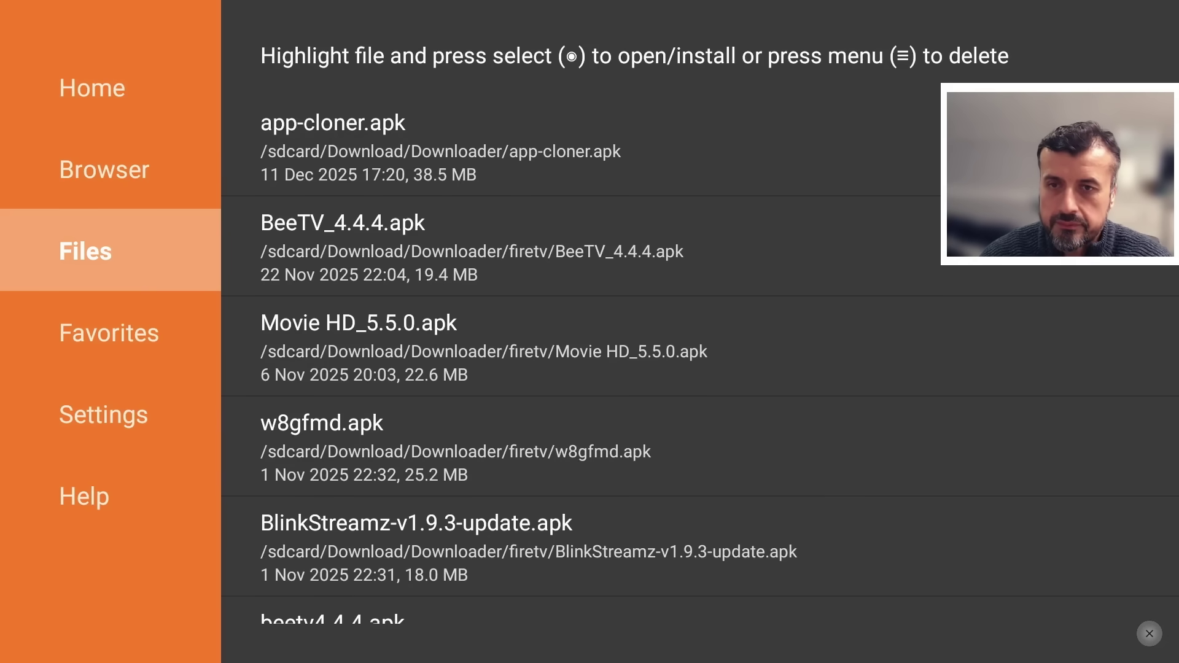
{"action": "key", "text": "Home"}
{"action": "key", "text": "Left"}
{"action": "key", "text": "Left"}
{"action": "key", "text": "Left"}
{"action": "key", "text": "Left"}
{"action": "key", "text": "Left"}
{"action": "key", "text": "Return"}
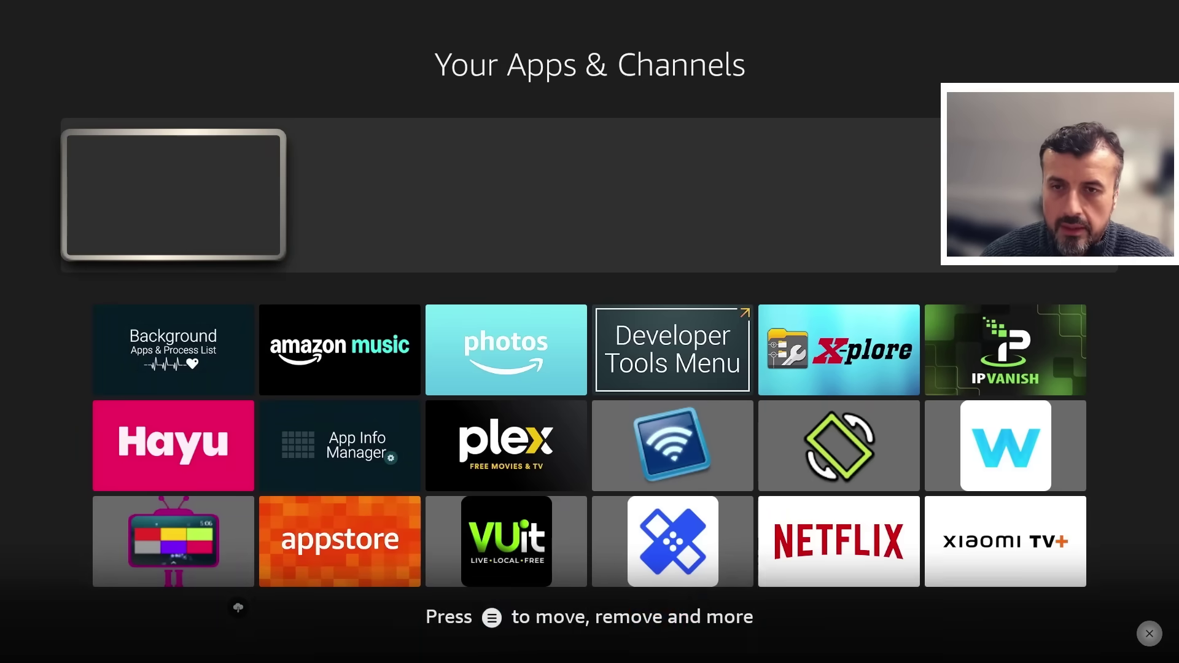
{"action": "key", "text": "Down"}
{"action": "key", "text": "Down"}
{"action": "key", "text": "Down"}
{"action": "key", "text": "Down"}
{"action": "key", "text": "Down"}
{"action": "key", "text": "Down"}
{"action": "key", "text": "Left"}
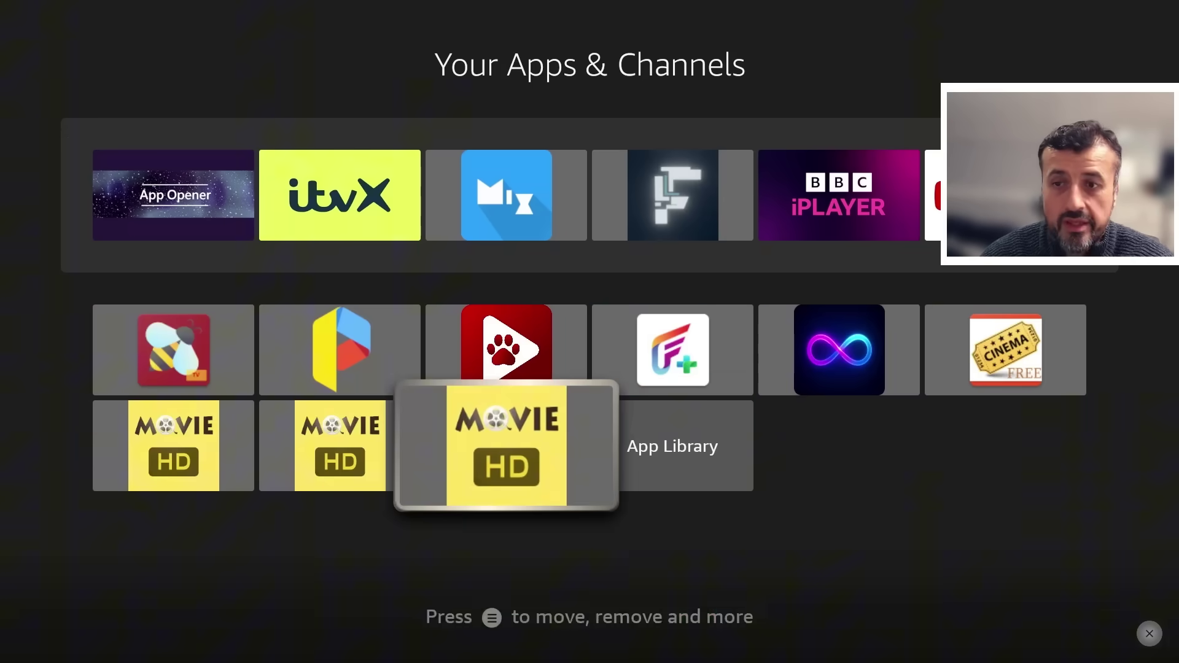
{"action": "key", "text": "Right"}
{"action": "key", "text": "Left"}
{"action": "key", "text": "Return"}
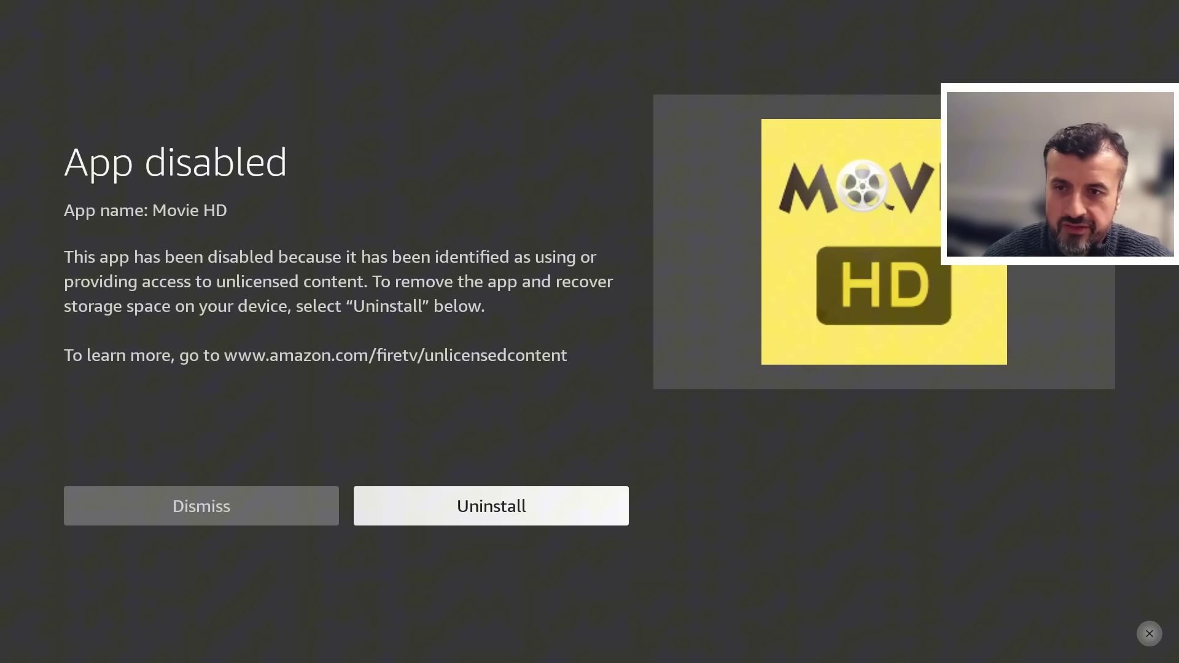
- Dismiss the App disabled notice and launch the reinstalled Movie HD again
{"action": "key", "text": "Left"}
{"action": "key", "text": "Return"}
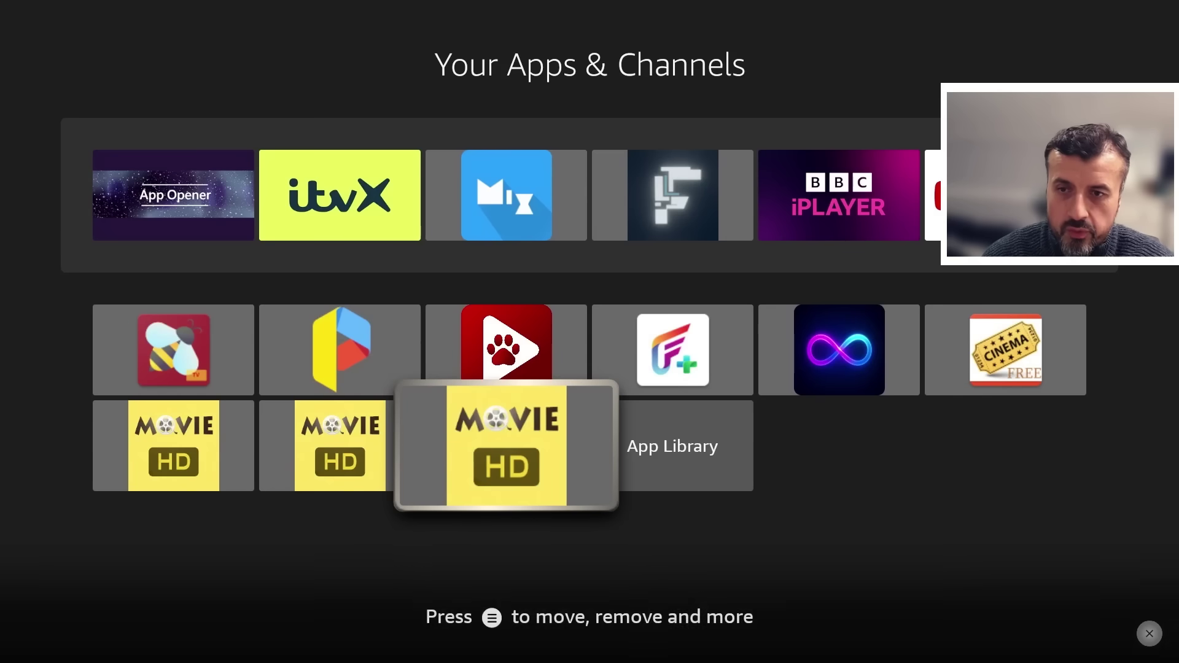
{"action": "key", "text": "Right"}
{"action": "key", "text": "Left"}
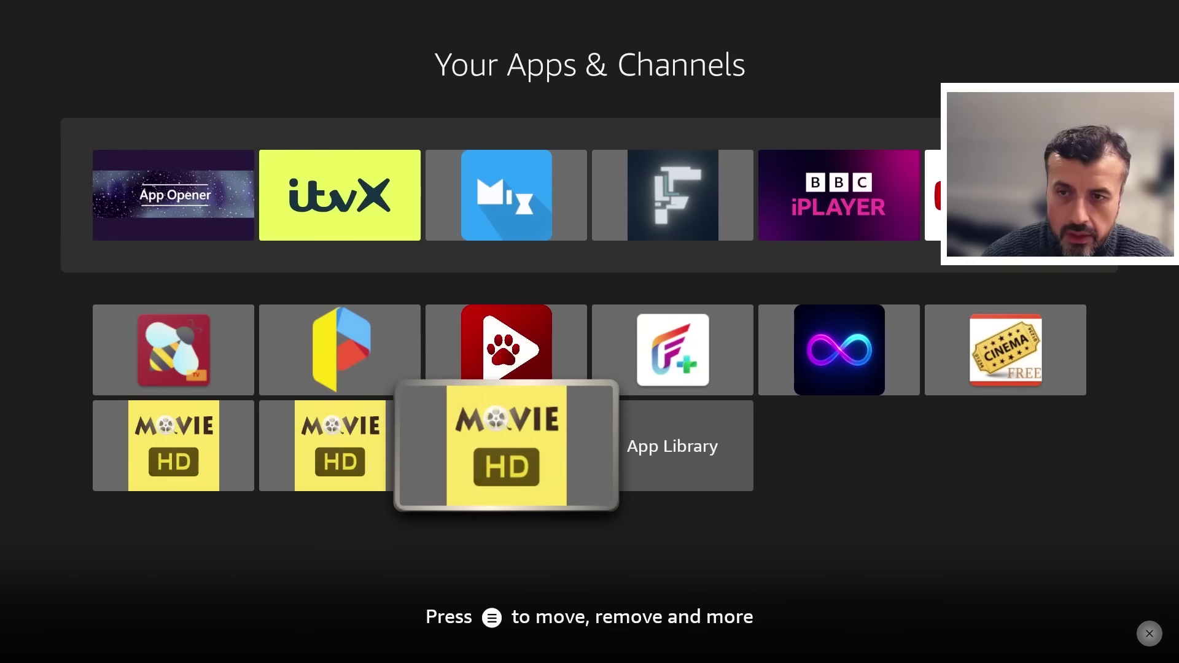
{"action": "key", "text": "Up"}
{"action": "key", "text": "Down"}
{"action": "key", "text": "Right"}
{"action": "key", "text": "Left"}
{"action": "key", "text": "Return"}
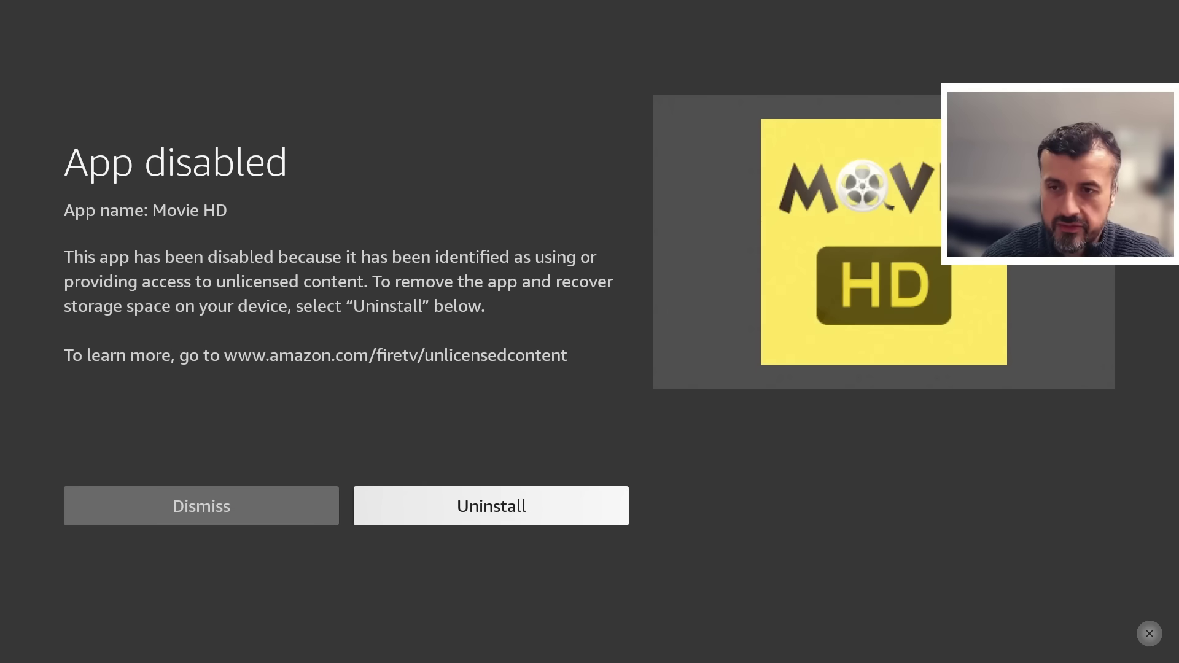
- Move to the Dismiss choice on Movie HD's App disabled notice
{"action": "key", "text": "Left"}
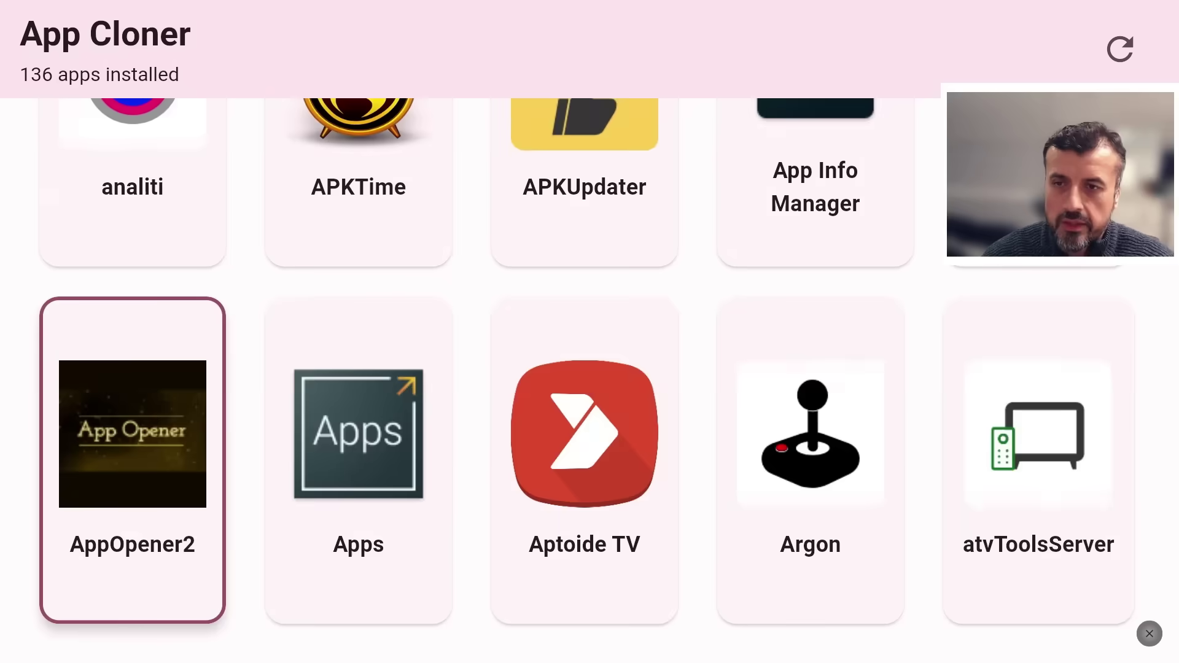
- Move past the two CLONE-badged Movie HD copies to the original and open its actions at Modify App
{"action": "key", "text": "Down"}
{"action": "key", "text": "Down"}
{"action": "key", "text": "Down"}
{"action": "key", "text": "Down"}
{"action": "key", "text": "Down"}
{"action": "key", "text": "Down"}
{"action": "key", "text": "Down"}
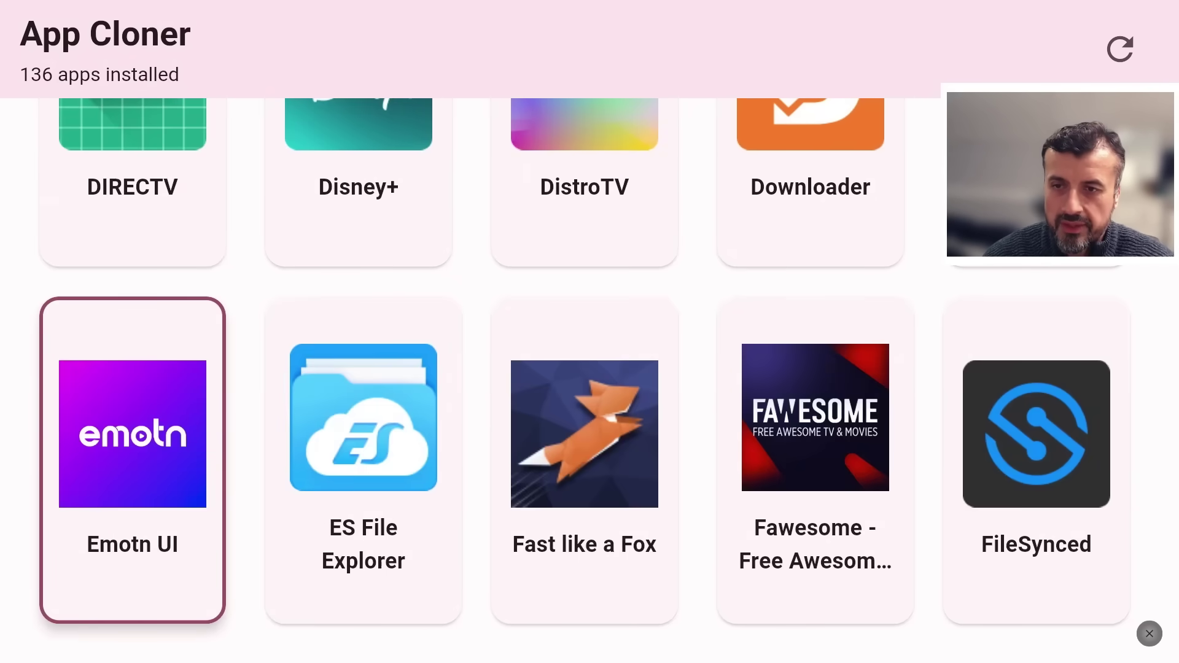
{"action": "key", "text": "Down"}
{"action": "key", "text": "Down"}
{"action": "key", "text": "Down"}
{"action": "key", "text": "Down"}
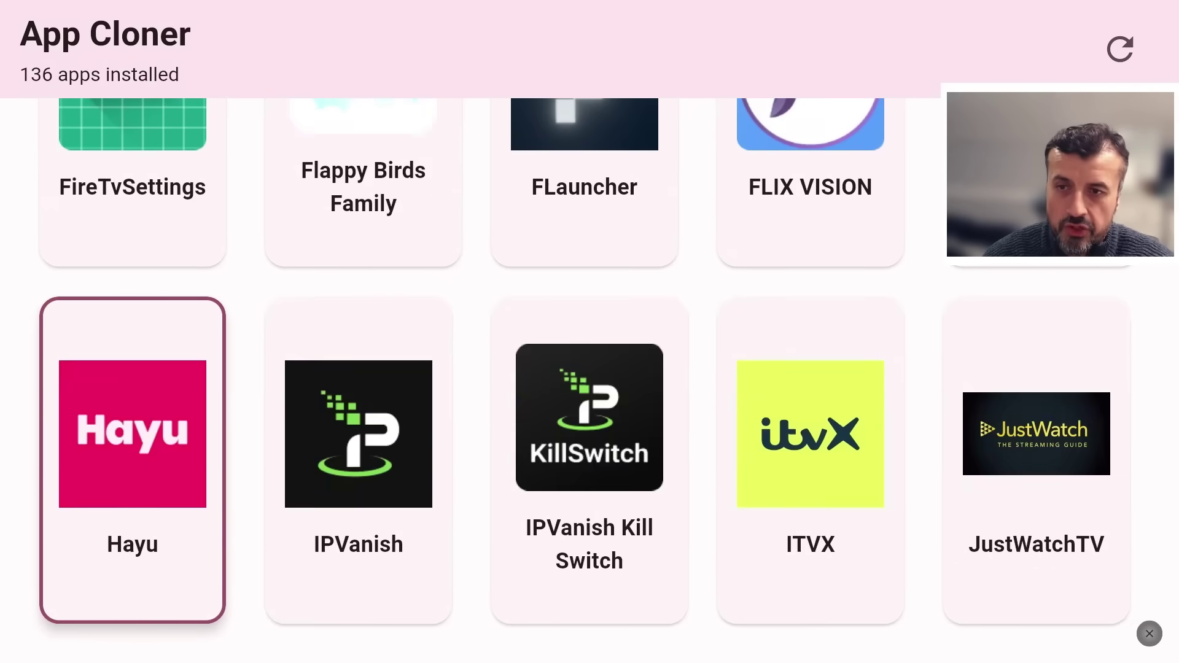
{"action": "key", "text": "Down"}
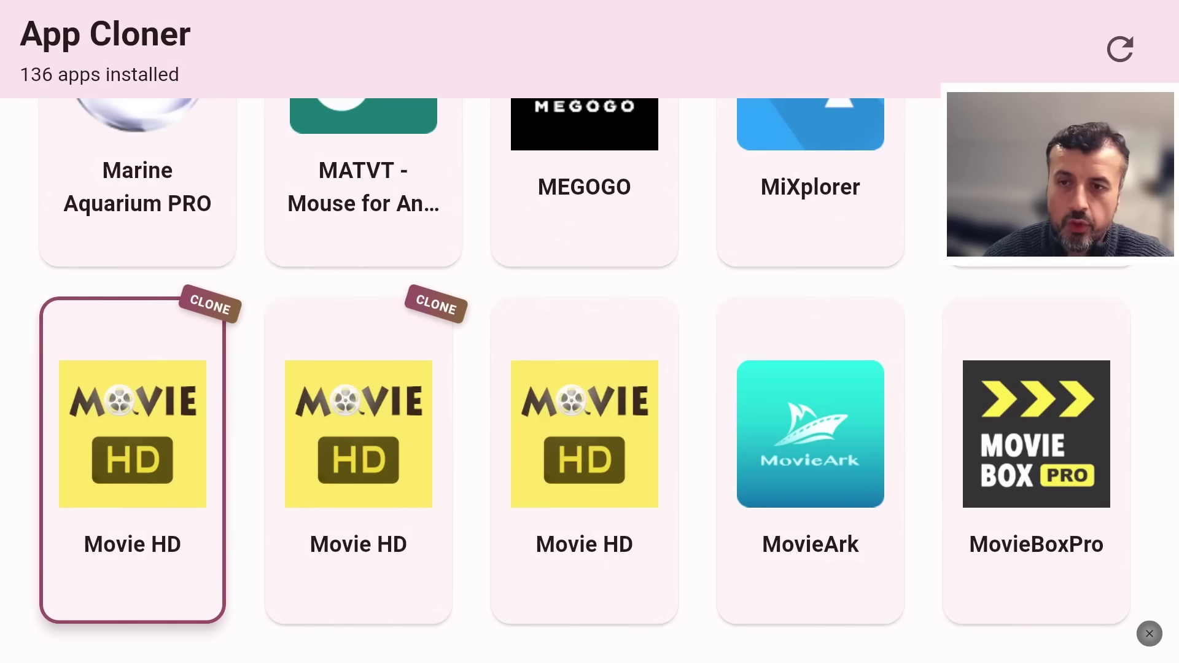
{"action": "key", "text": "Right"}
{"action": "key", "text": "Left"}
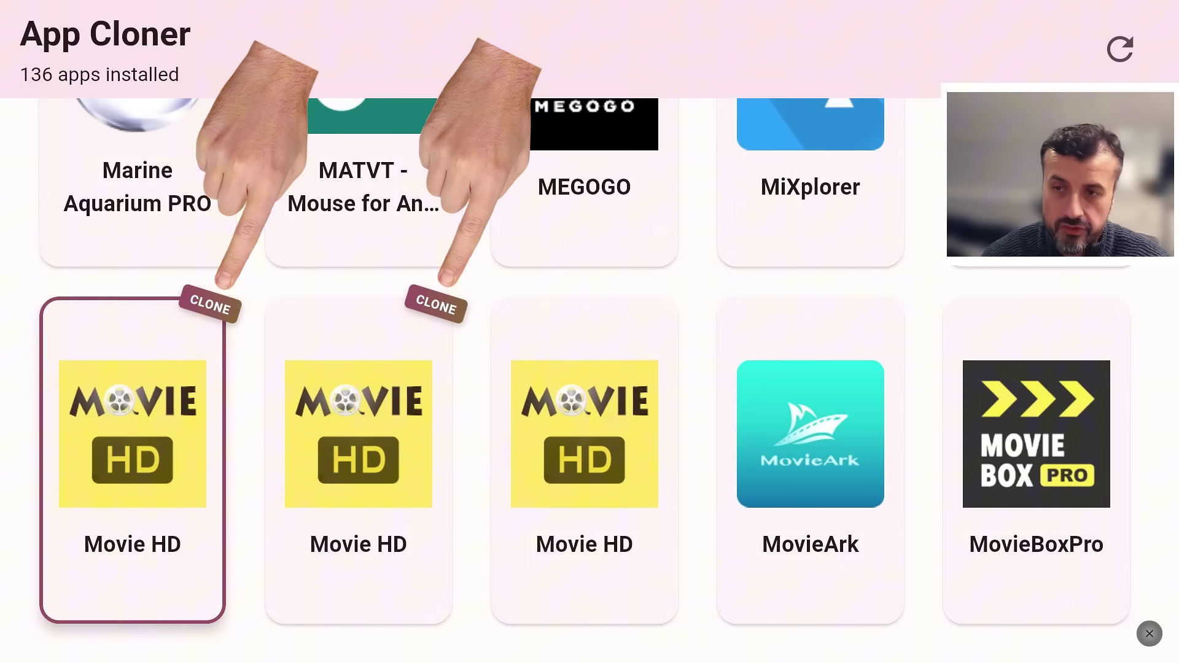
{"action": "key", "text": "Right"}
{"action": "key", "text": "Left"}
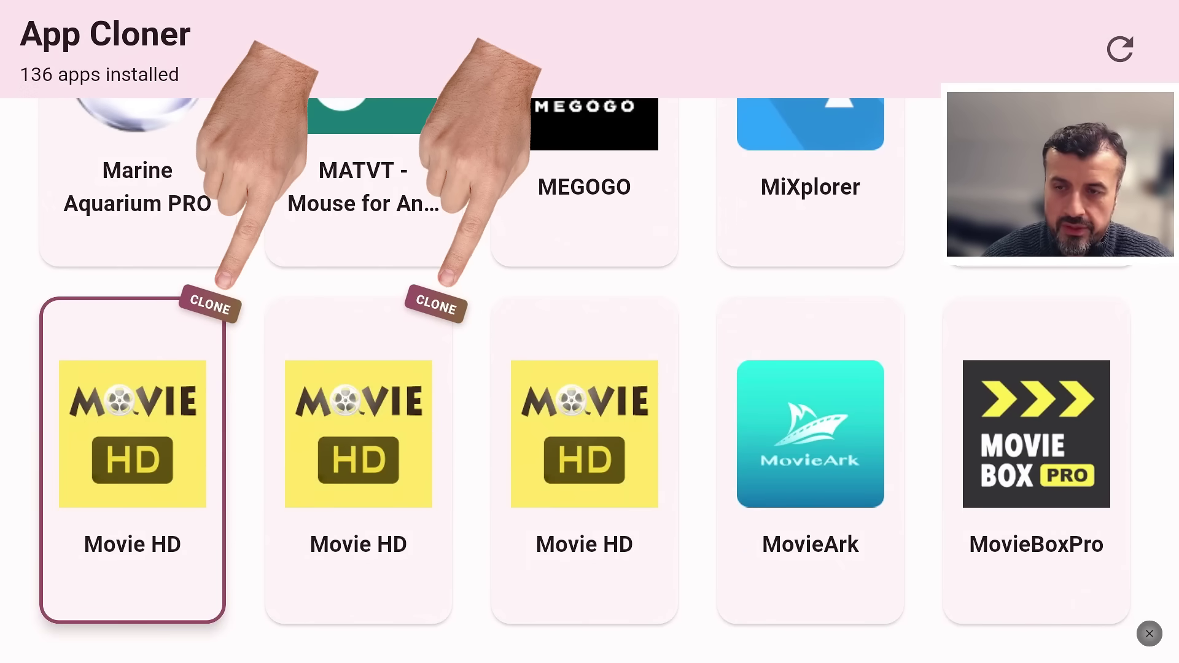
{"action": "key", "text": "Right"}
{"action": "key", "text": "Left"}
{"action": "key", "text": "Right"}
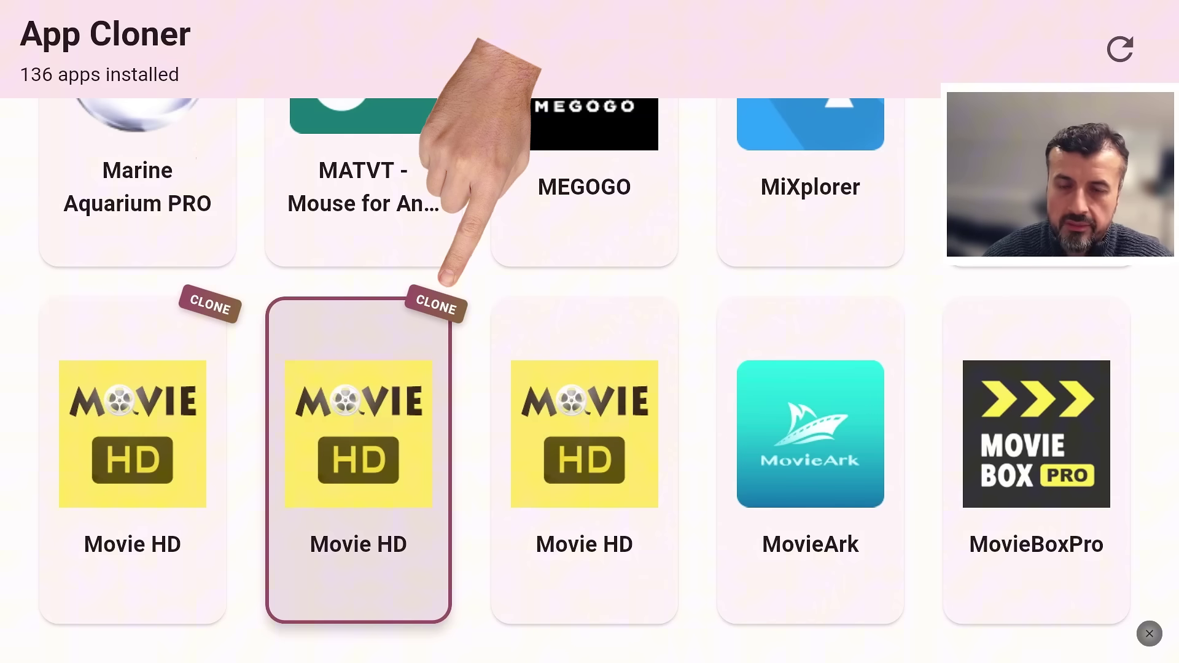
{"action": "key", "text": "Right"}
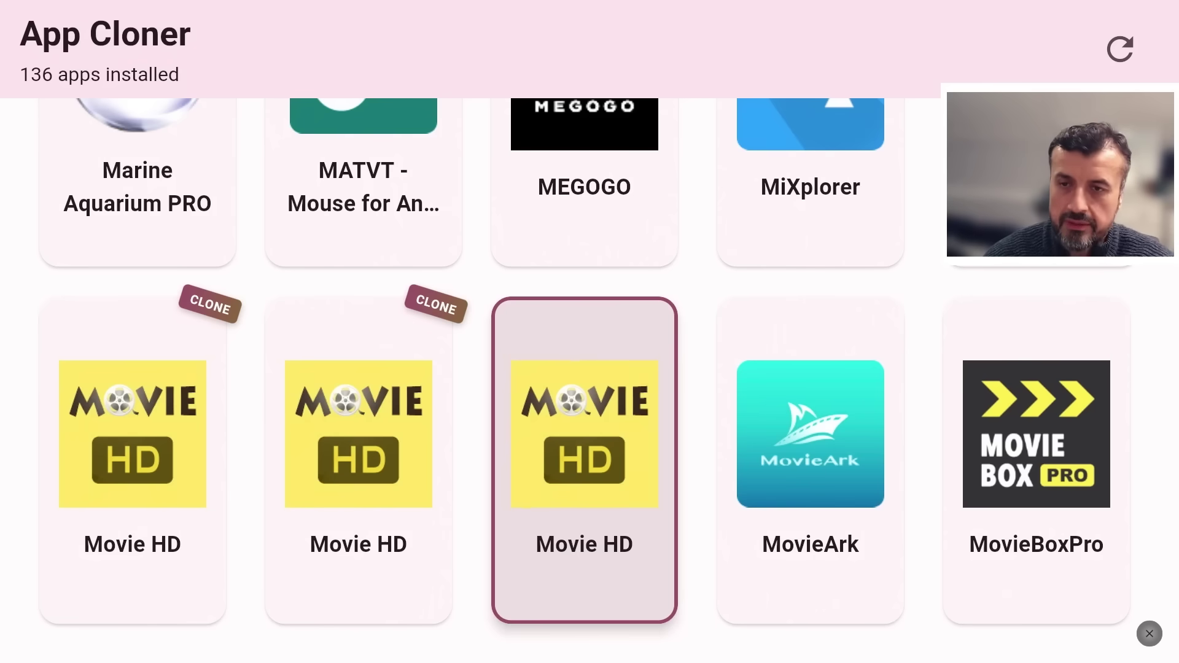
{"action": "key", "text": "Return"}
{"action": "key", "text": "Down"}
{"action": "key", "text": "Down"}
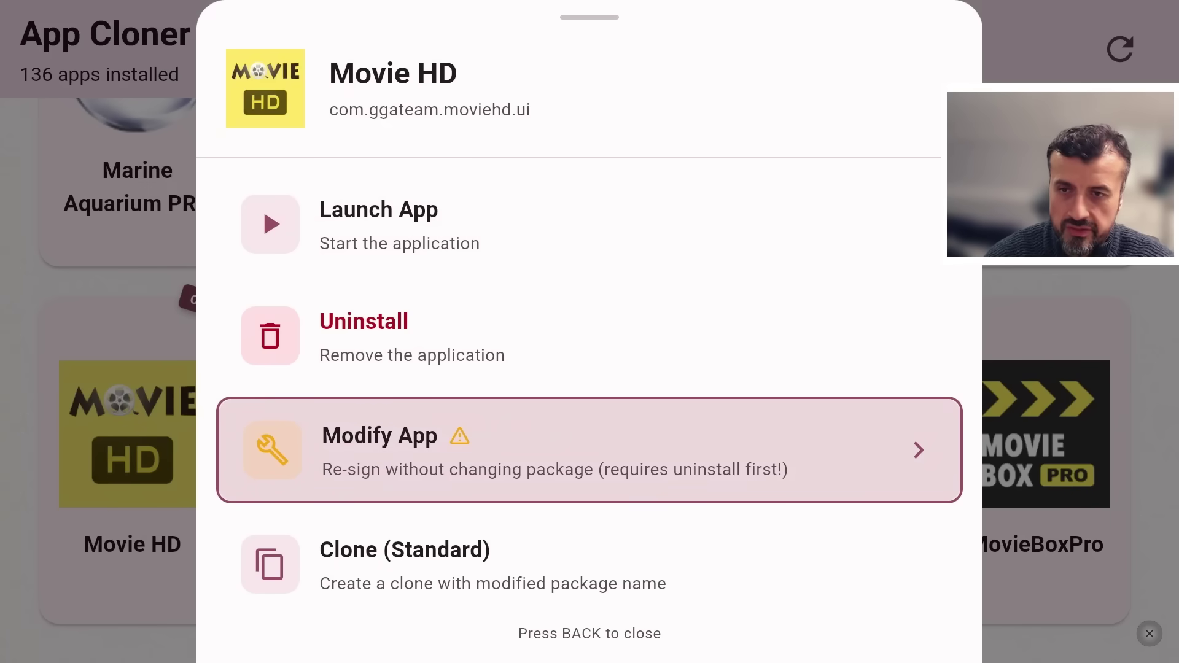
- Re-sign Movie HD with Modify App, uninstalling the original and installing the modified version
{"action": "key", "text": "Return"}
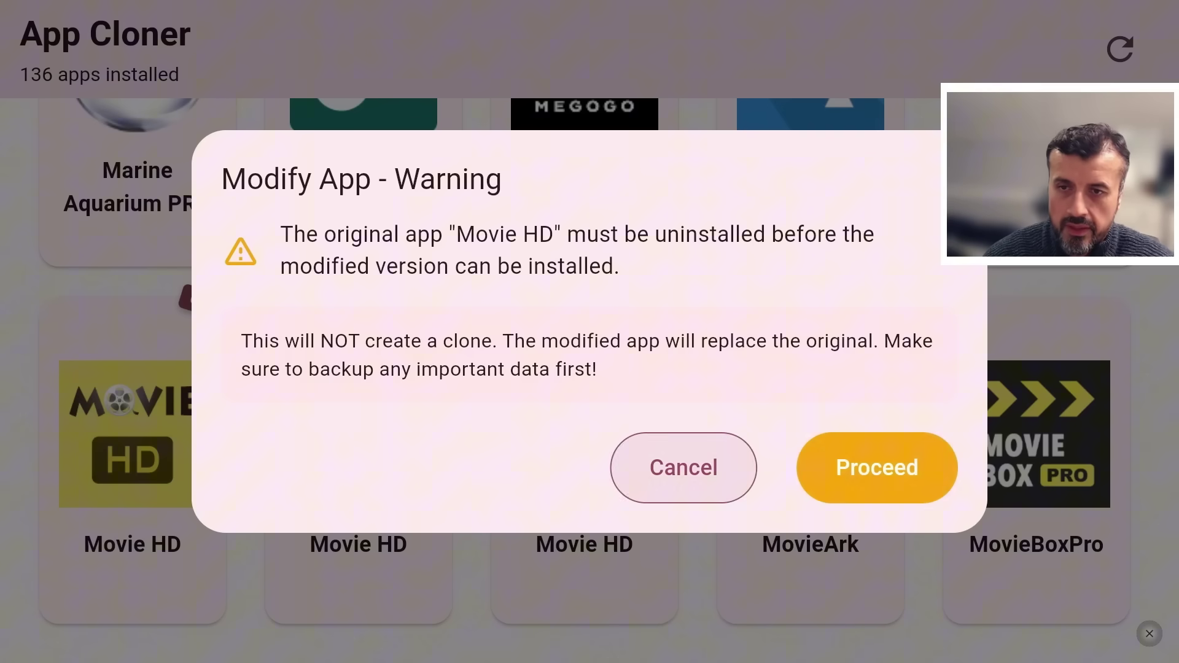
{"action": "key", "text": "Right"}
{"action": "key", "text": "Return"}
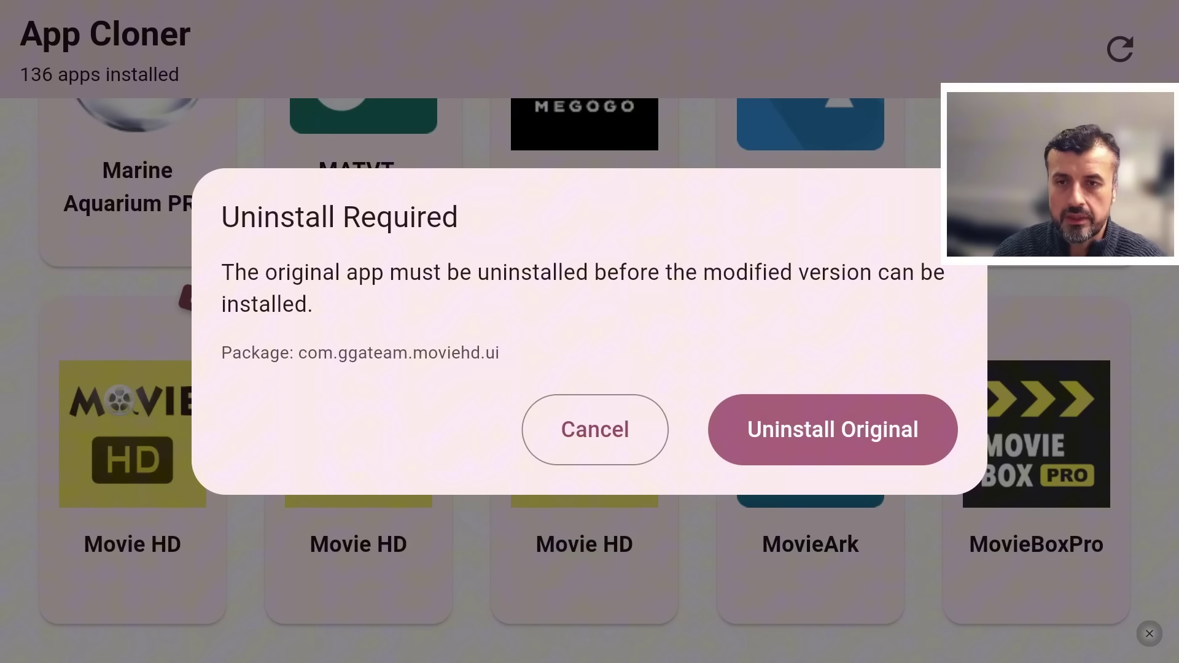
{"action": "key", "text": "Return"}
{"action": "key", "text": "Return"}
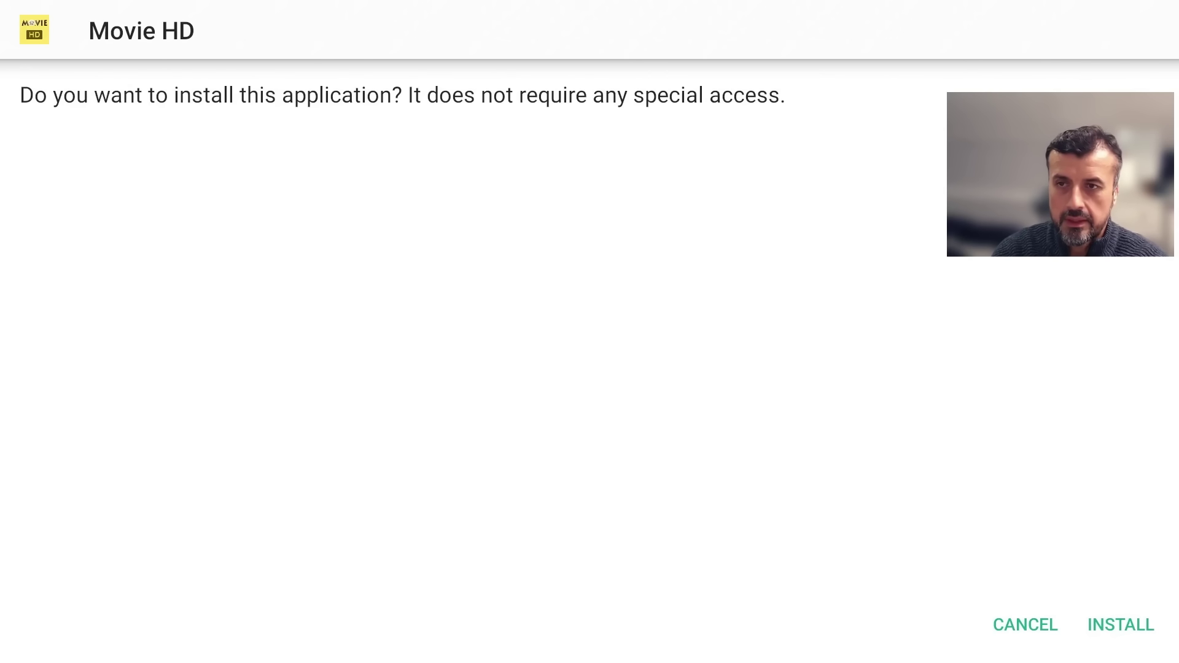
{"action": "key", "text": "Right"}
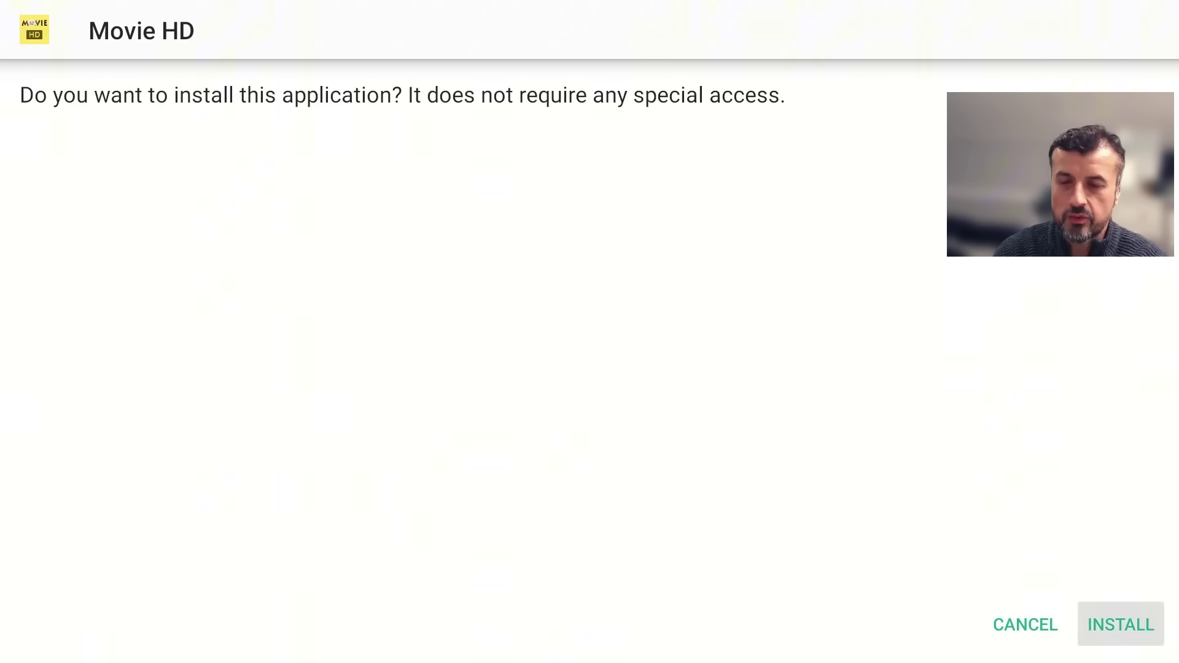
{"action": "key", "text": "Return"}
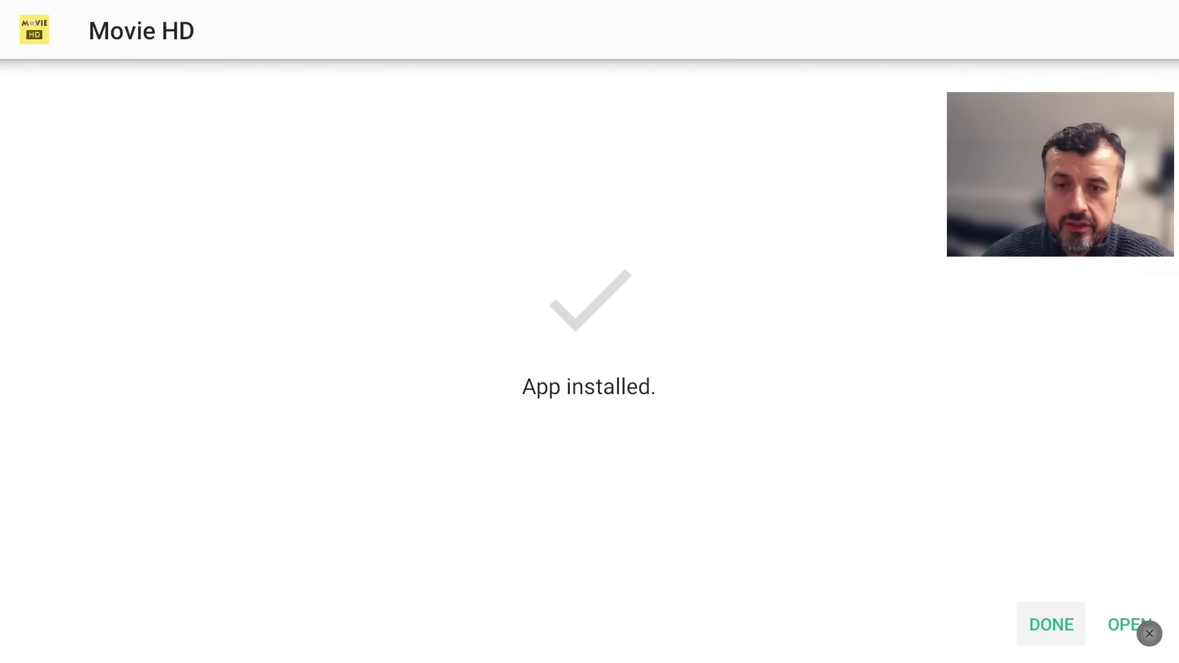
{"action": "key", "text": "Return"}
- Move down App Cloner's grid to the reinstalled original Movie HD tile
{"action": "key", "text": "Down"}
{"action": "key", "text": "Down"}
{"action": "key", "text": "Down"}
{"action": "key", "text": "Down"}
{"action": "key", "text": "Down"}
{"action": "key", "text": "Down"}
{"action": "key", "text": "Down"}
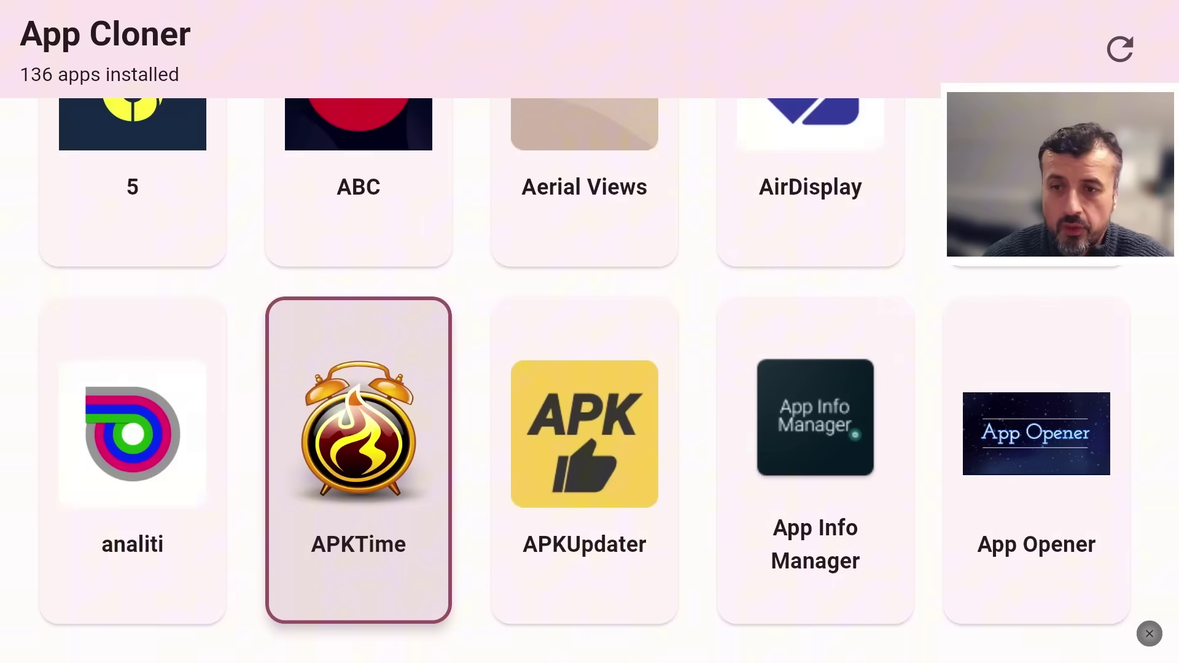
{"action": "key", "text": "Down"}
{"action": "key", "text": "Down"}
{"action": "key", "text": "Down"}
{"action": "key", "text": "Down"}
{"action": "key", "text": "Down"}
{"action": "key", "text": "Down"}
{"action": "key", "text": "Down"}
{"action": "key", "text": "Down"}
{"action": "key", "text": "Down"}
{"action": "key", "text": "Up"}
{"action": "key", "text": "Right"}
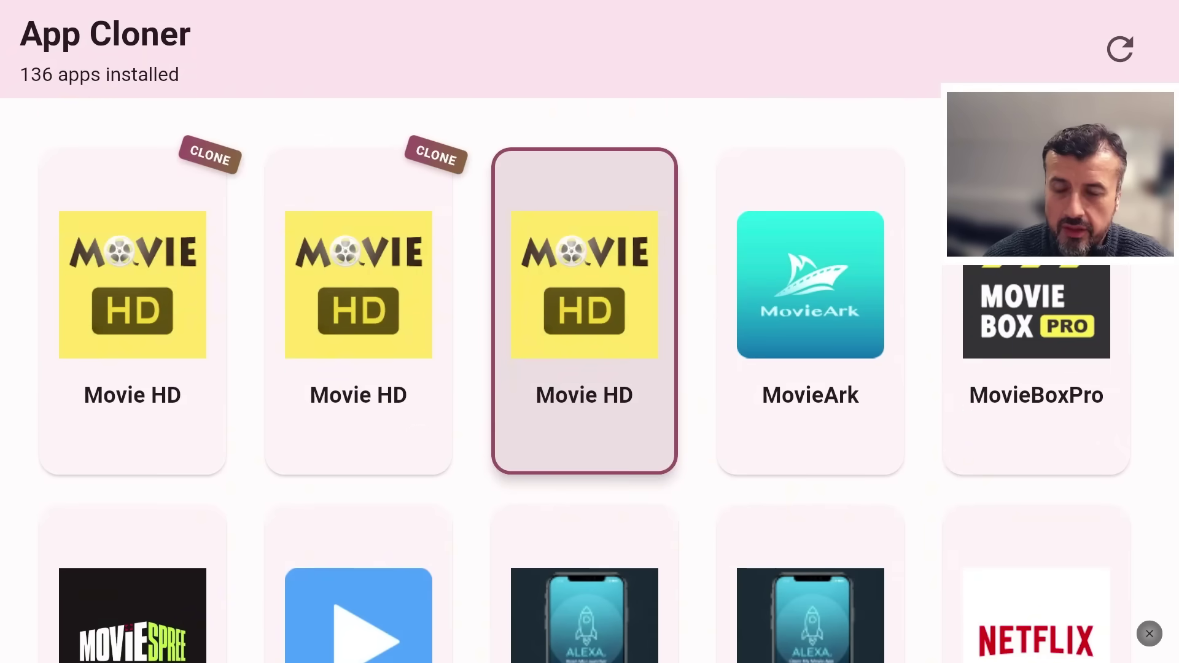
- Open the actions sheet for the re-signed Movie HD
{"action": "key", "text": "Return"}
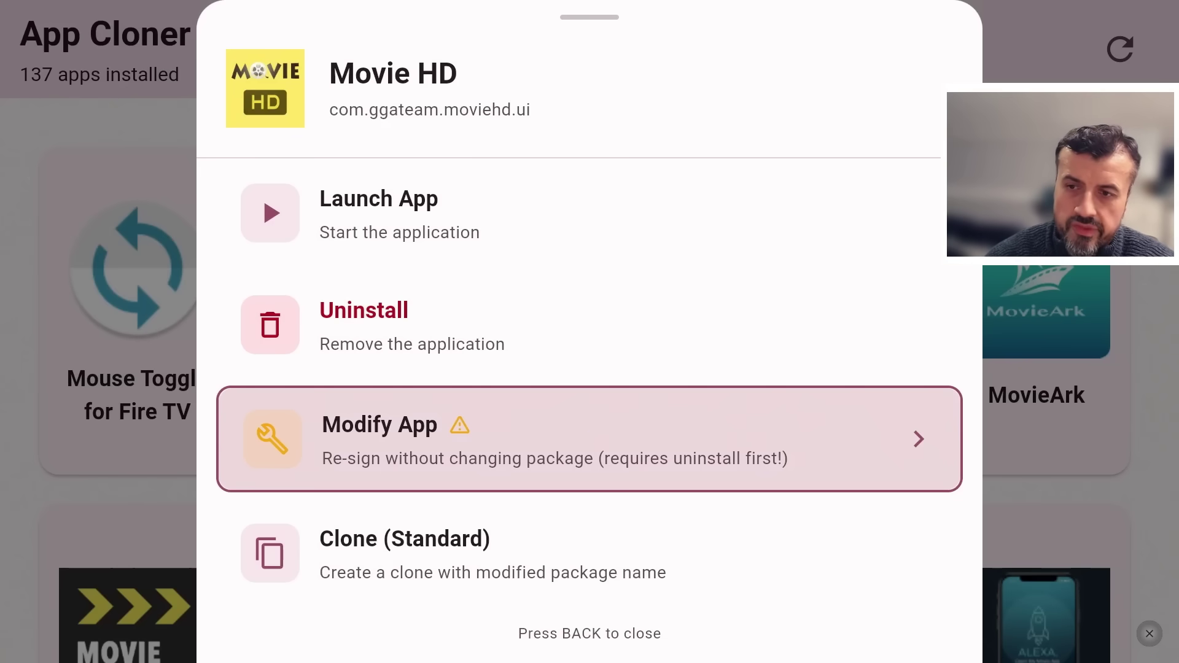
- Browse Movie HD's Modify App, Clone (Standard), Server-Compatible and Experimental options
{"action": "left_click", "coordinate": [590, 551]}
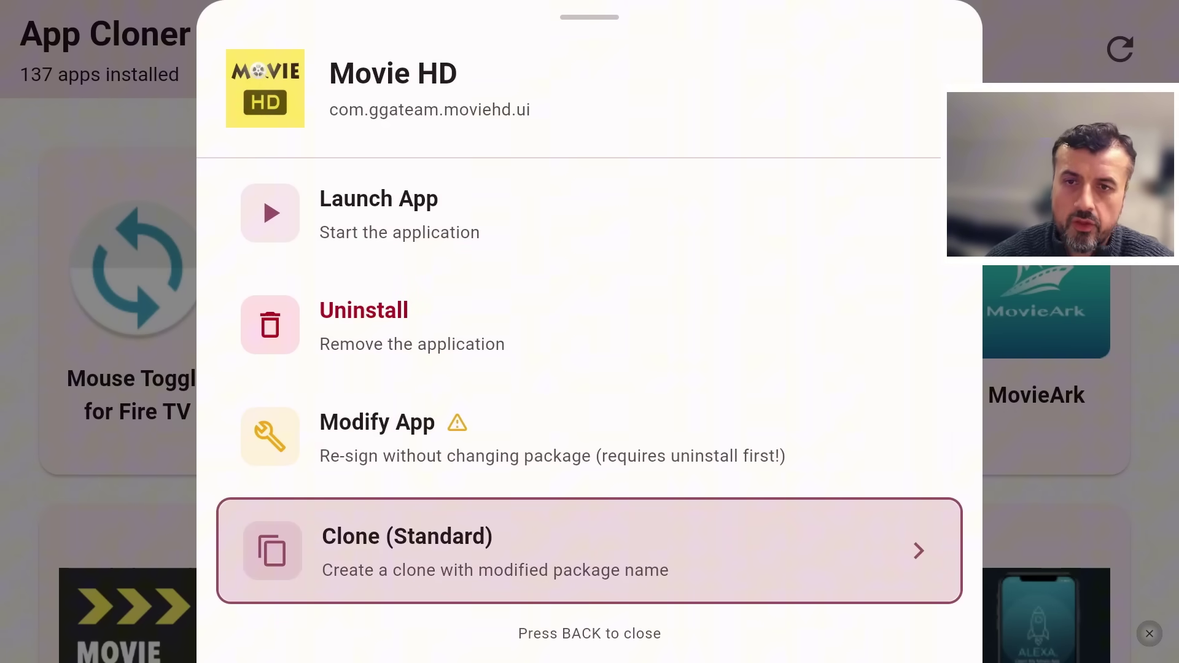
{"action": "key", "text": "Down"}
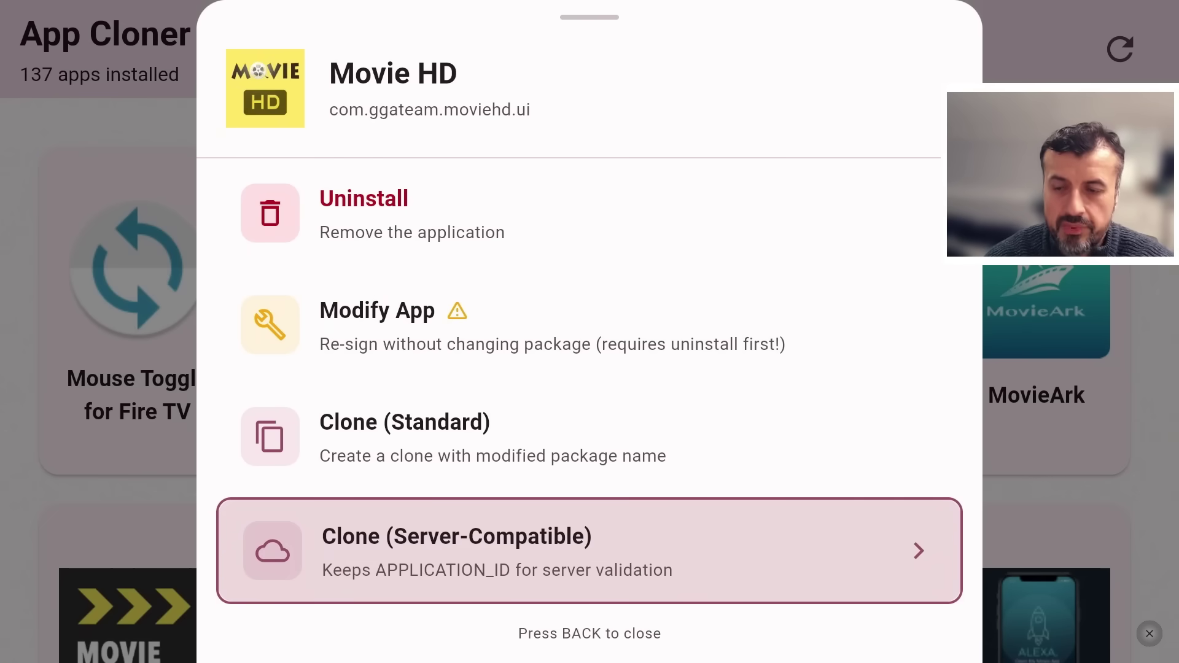
{"action": "key", "text": "Down"}
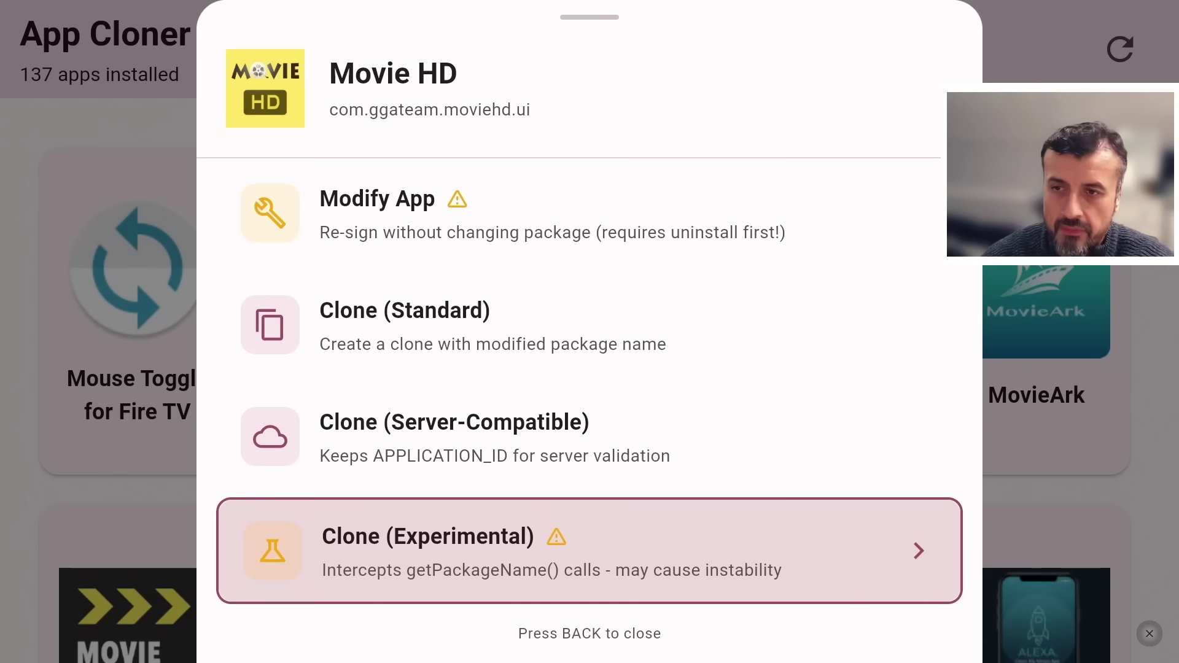
{"action": "left_click", "coordinate": [589, 327]}
{"action": "left_click", "coordinate": [590, 439]}
{"action": "left_click", "coordinate": [590, 551]}
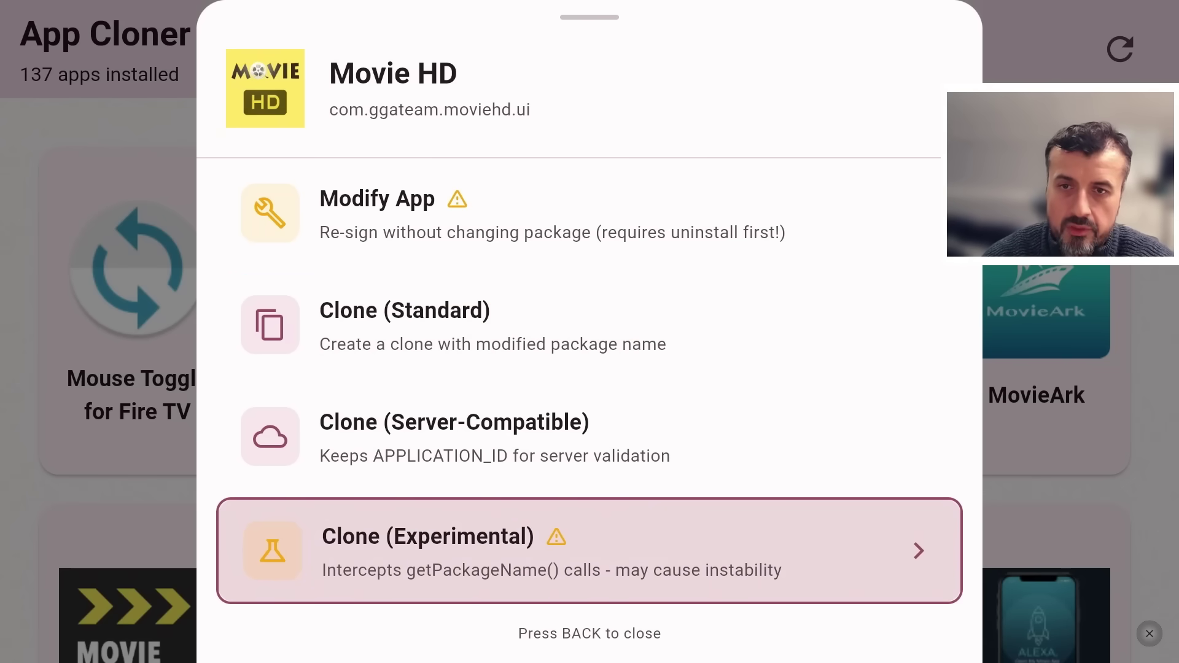
{"action": "left_click", "coordinate": [589, 326]}
{"action": "left_click", "coordinate": [590, 215]}
{"action": "left_click", "coordinate": [590, 325]}
{"action": "left_click", "coordinate": [591, 215]}
{"action": "key", "text": "Up"}
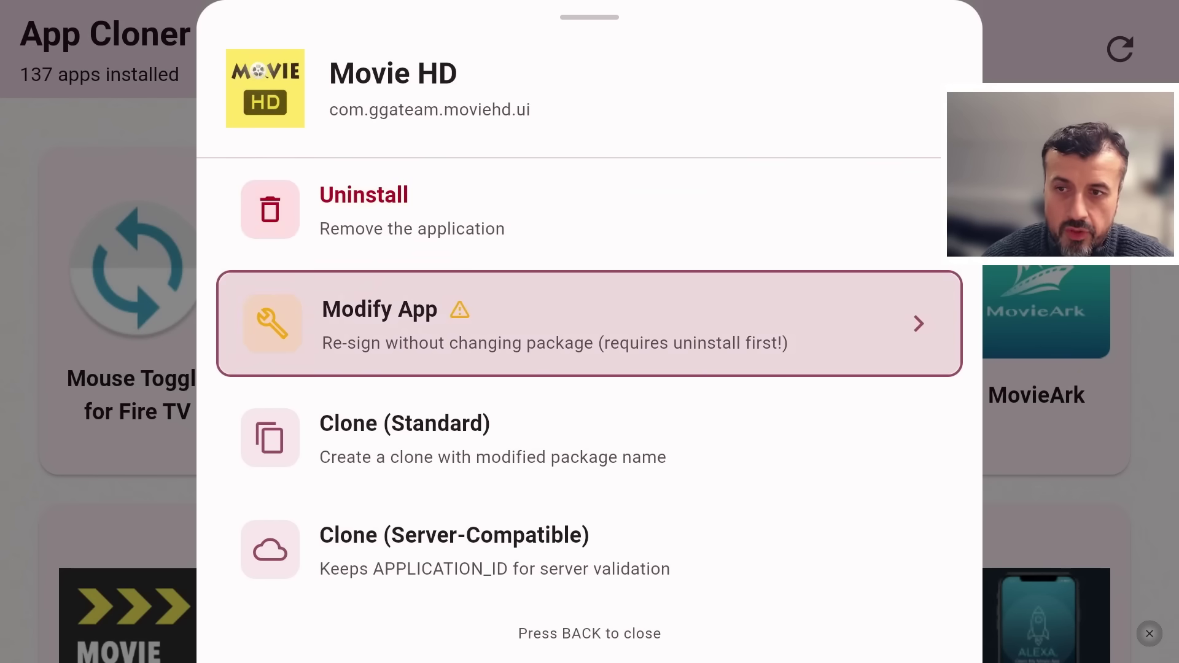
{"action": "left_click", "coordinate": [591, 439]}
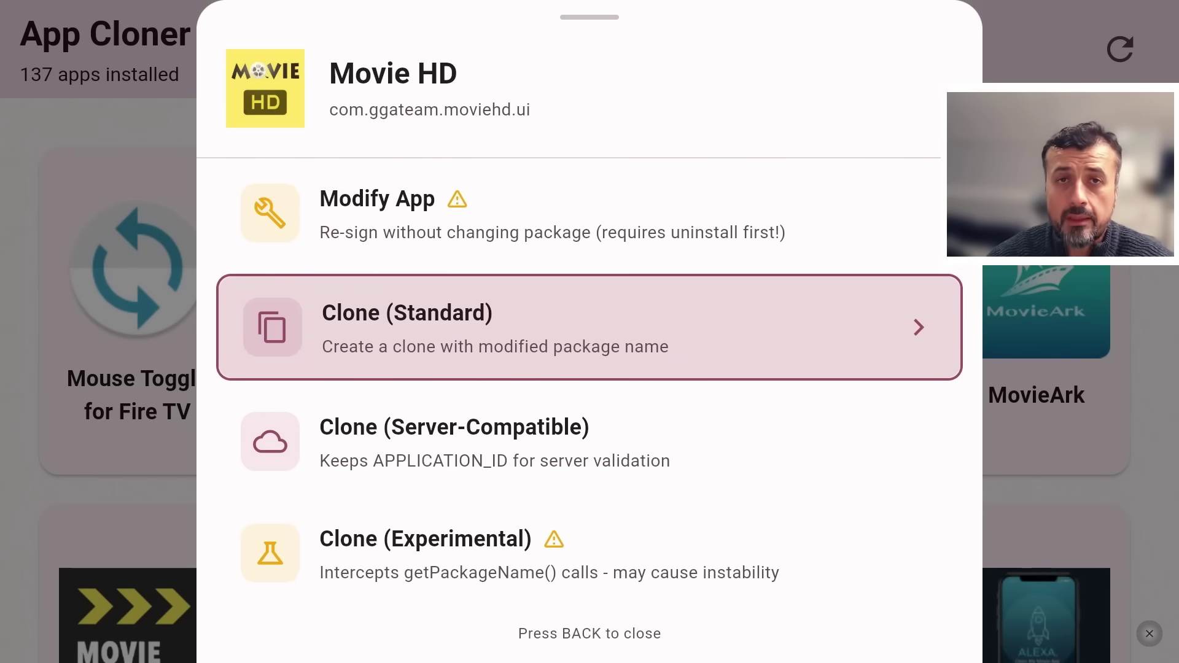
{"action": "left_click", "coordinate": [591, 551]}
{"action": "key", "text": "Up"}
{"action": "key", "text": "Up"}
{"action": "key", "text": "Up"}
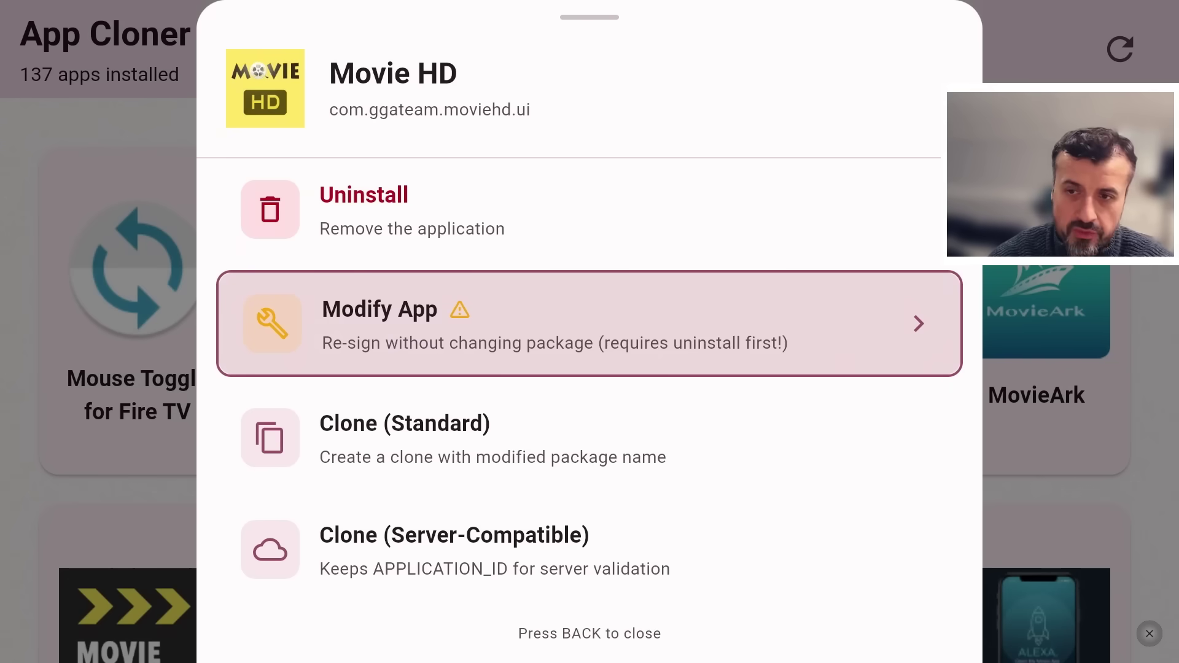
{"action": "key", "text": "Down"}
{"action": "key", "text": "Down"}
{"action": "key", "text": "Down"}
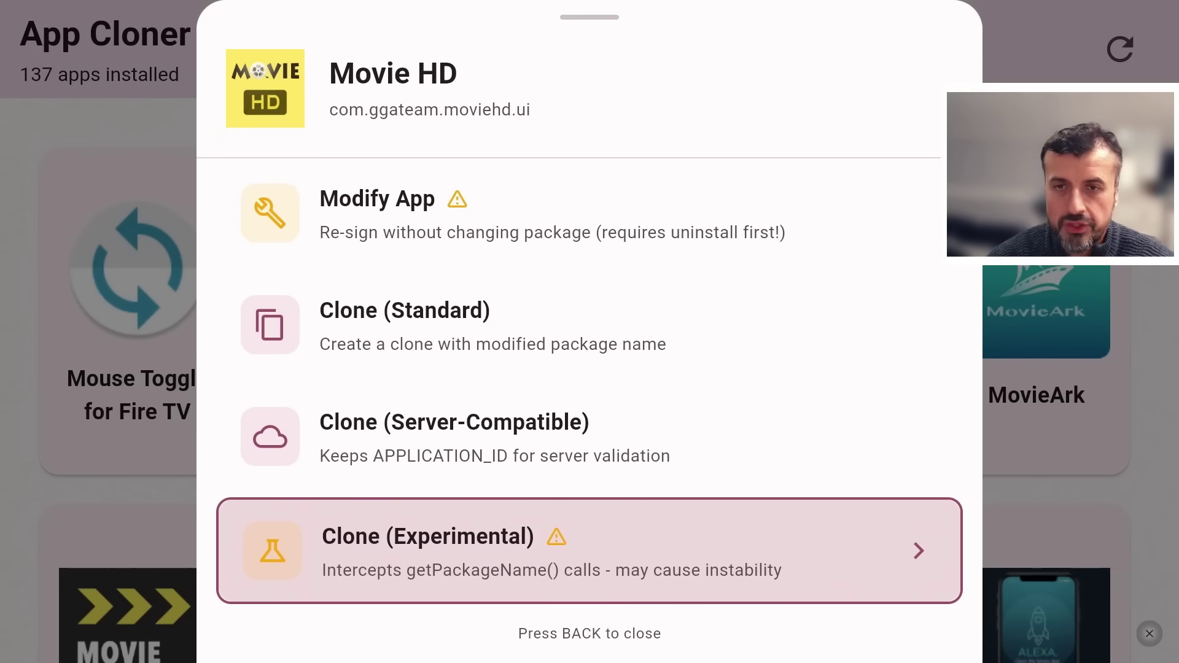
- Close App Cloner and launch Downloader from the Fire TV home screen
{"action": "key", "text": "Escape"}
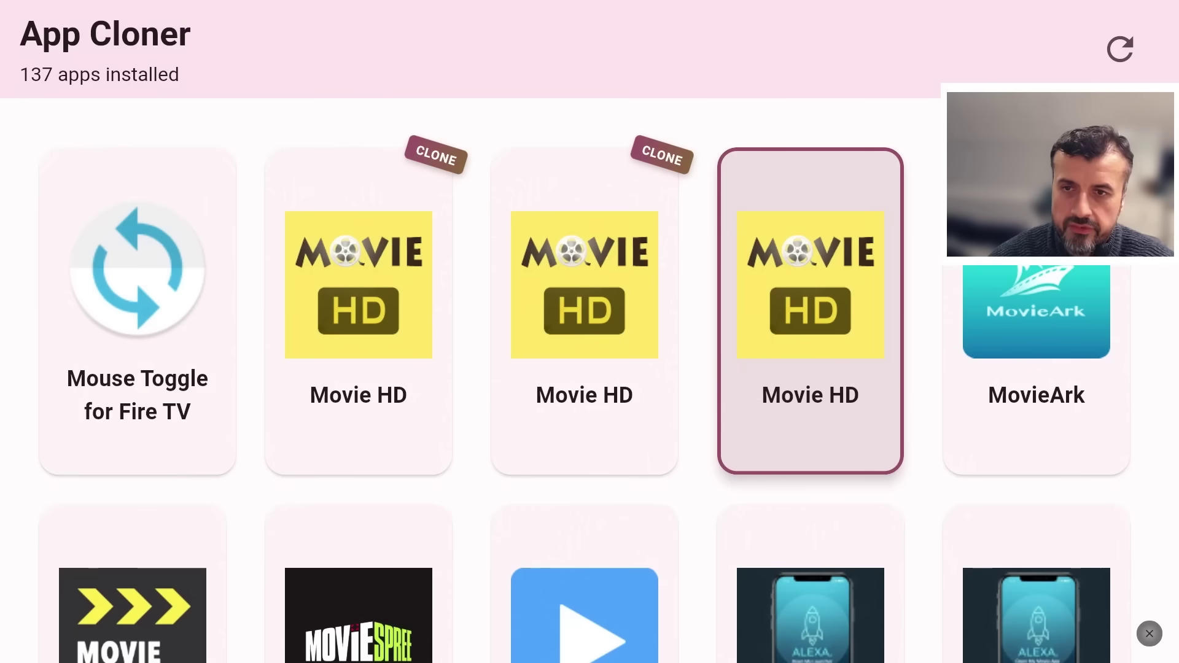
{"action": "key", "text": "Down"}
{"action": "key", "text": "Down"}
{"action": "key", "text": "Down"}
{"action": "key", "text": "Down"}
{"action": "key", "text": "Down"}
{"action": "key", "text": "Down"}
{"action": "key", "text": "Down"}
{"action": "key", "text": "Down"}
{"action": "key", "text": "Down"}
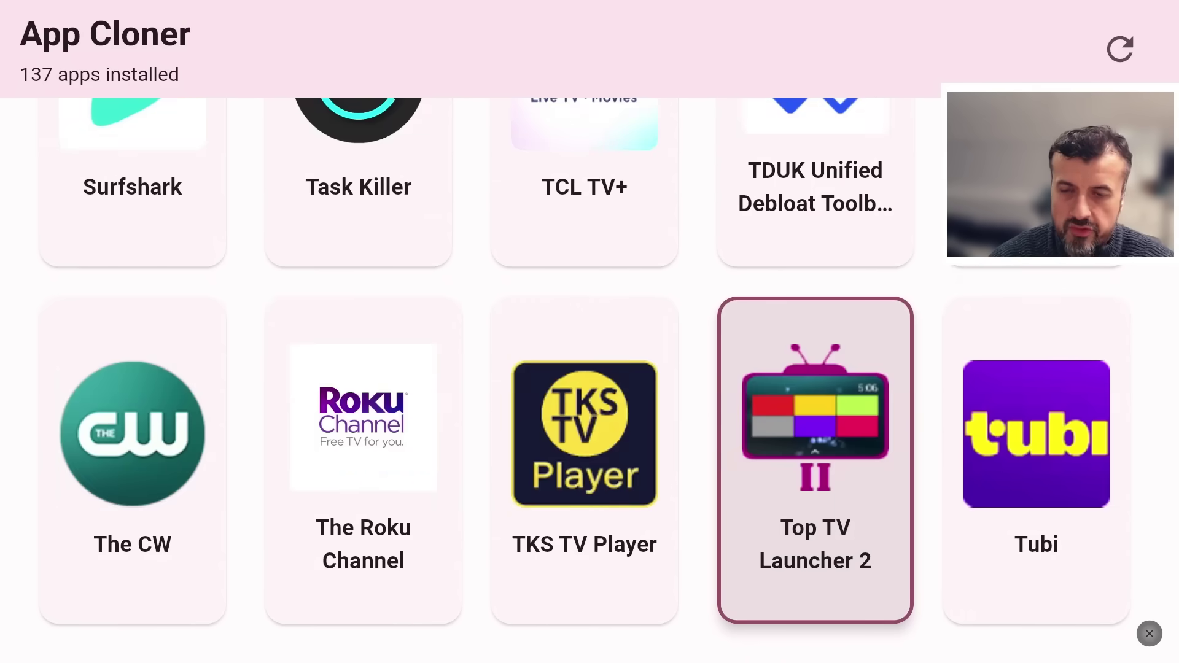
{"action": "key", "text": "Home"}
{"action": "key", "text": "Right"}
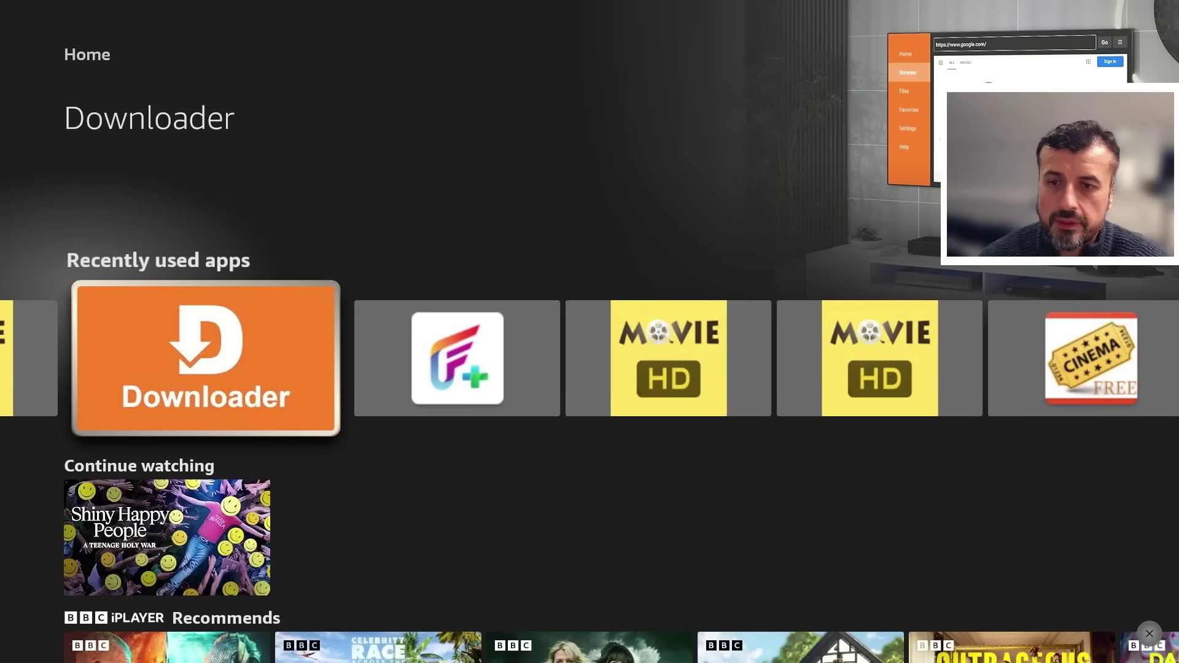
{"action": "key", "text": "Return"}
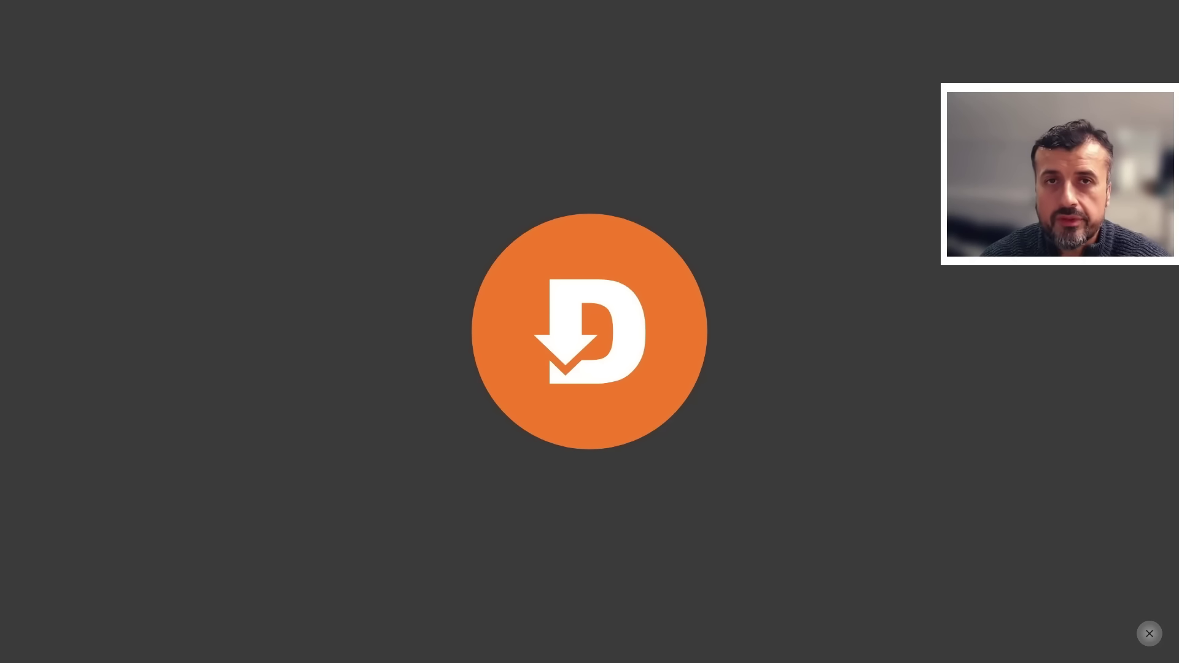
- Enter code 53402 in Downloader's address field and submit it to load techdoctoruk.com
{"action": "key", "text": "Up"}
{"action": "key", "text": "Return"}
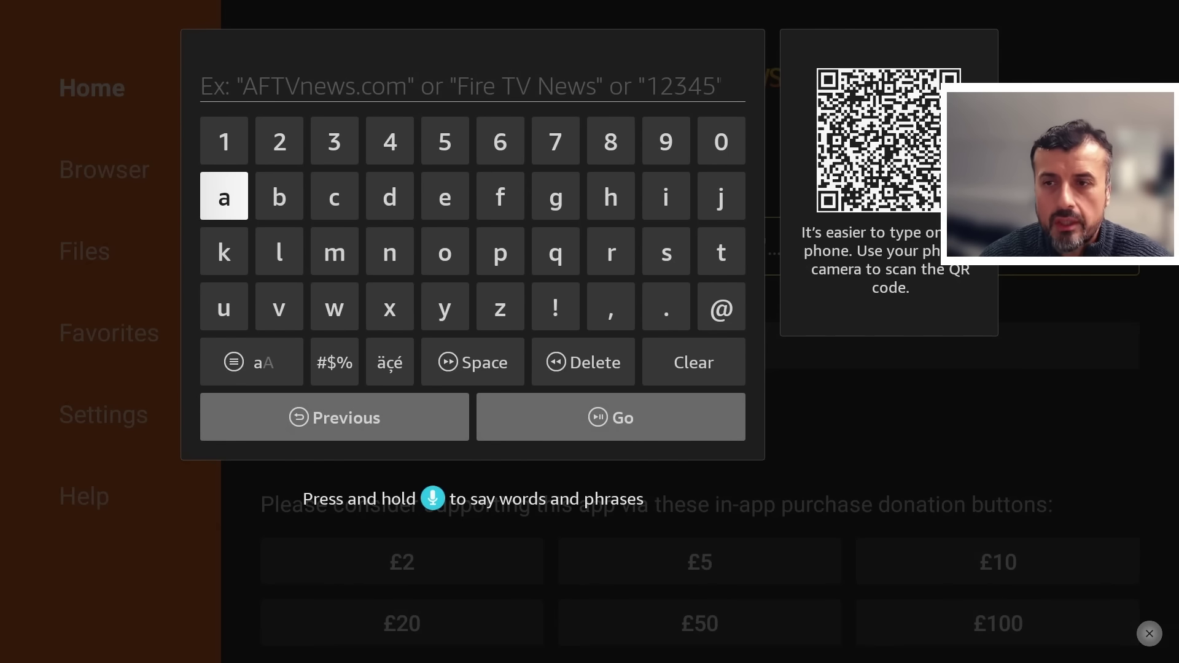
{"action": "key", "text": "Down"}
{"action": "key", "text": "Up"}
{"action": "key", "text": "Up"}
{"action": "key", "text": "Right"}
{"action": "key", "text": "Right"}
{"action": "key", "text": "Right"}
{"action": "key", "text": "Right"}
{"action": "key", "text": "Return"}
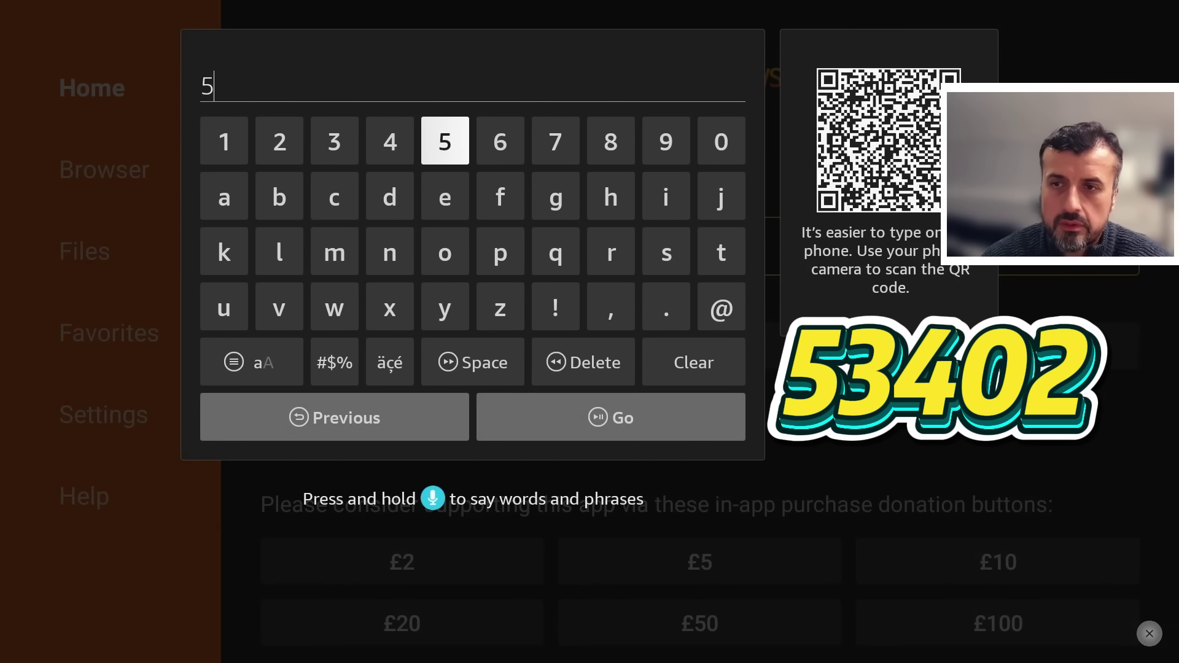
{"action": "key", "text": "Left"}
{"action": "key", "text": "Left"}
{"action": "key", "text": "Return"}
{"action": "key", "text": "Right"}
{"action": "key", "text": "Return"}
{"action": "key", "text": "Left"}
{"action": "key", "text": "Left"}
{"action": "key", "text": "Left"}
{"action": "key", "text": "Left"}
{"action": "key", "text": "Return"}
{"action": "key", "text": "Right"}
{"action": "key", "text": "Right"}
{"action": "key", "text": "Return"}
{"action": "key", "text": "Down"}
{"action": "key", "text": "Down"}
{"action": "key", "text": "Down"}
{"action": "key", "text": "Down"}
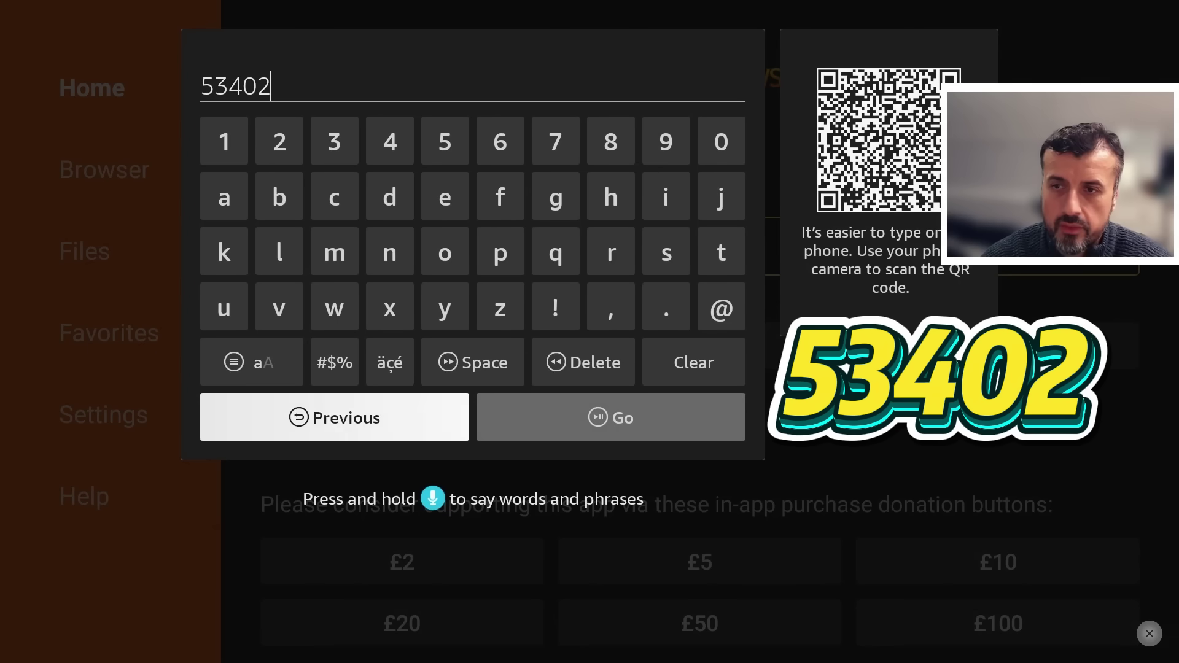
{"action": "key", "text": "Right"}
{"action": "key", "text": "Return"}
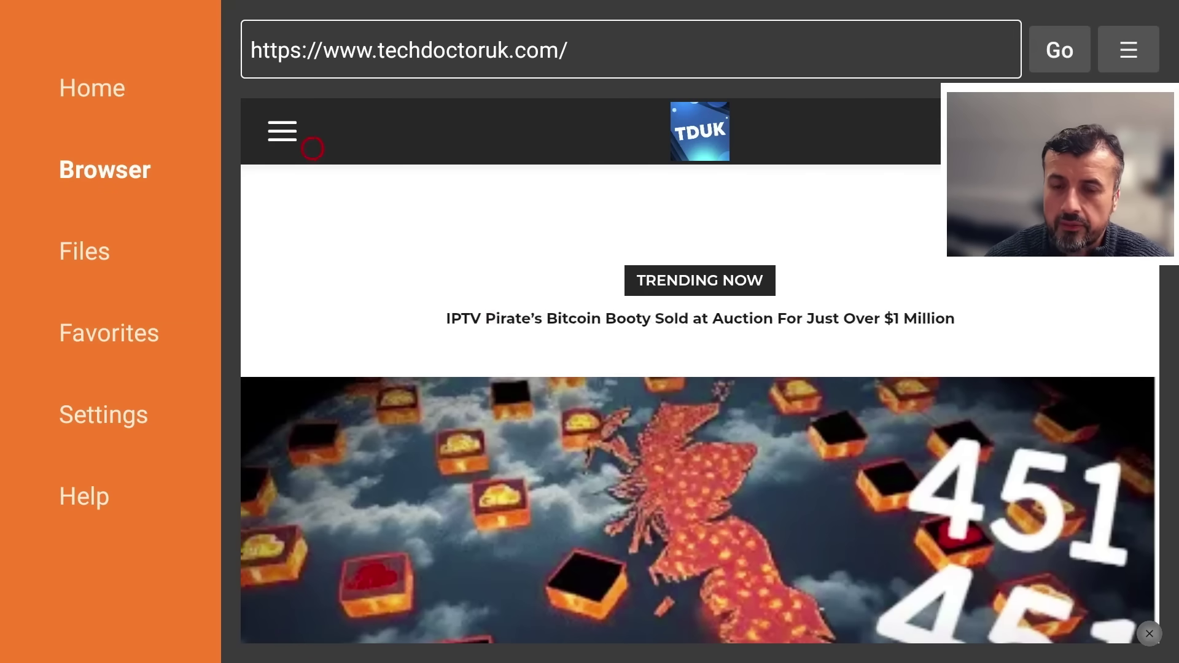
- Open the APP Cloner tutorial page through the site's menu and Tutorials section
{"action": "left_click", "coordinate": [312, 149]}
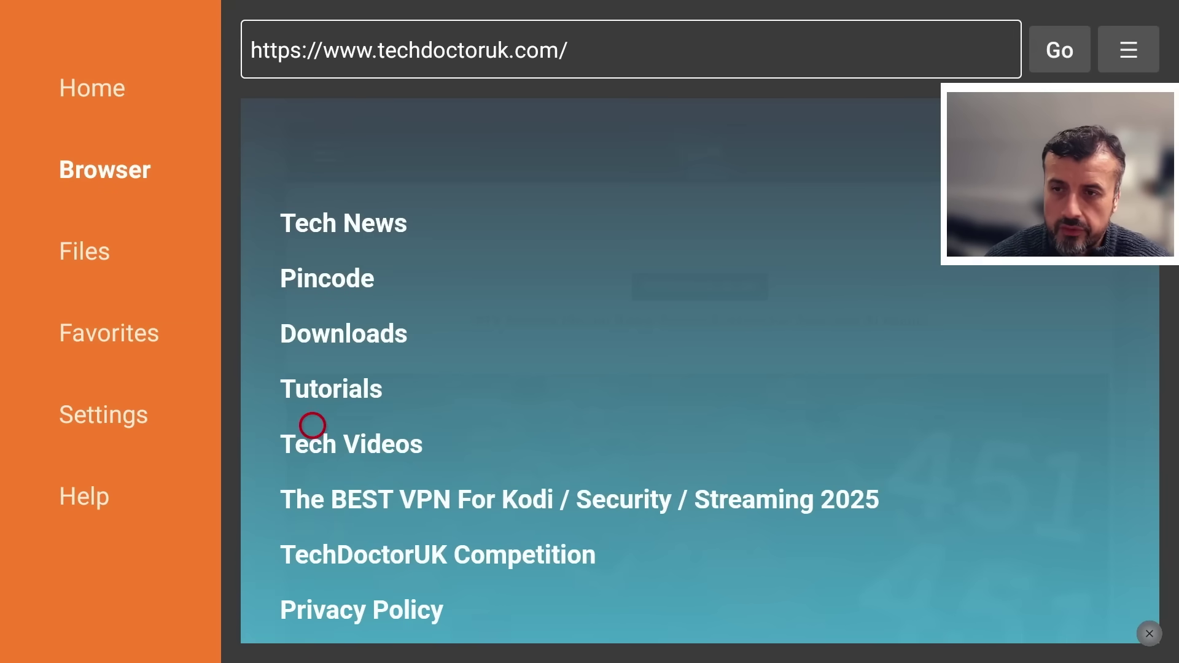
{"action": "left_click", "coordinate": [313, 374]}
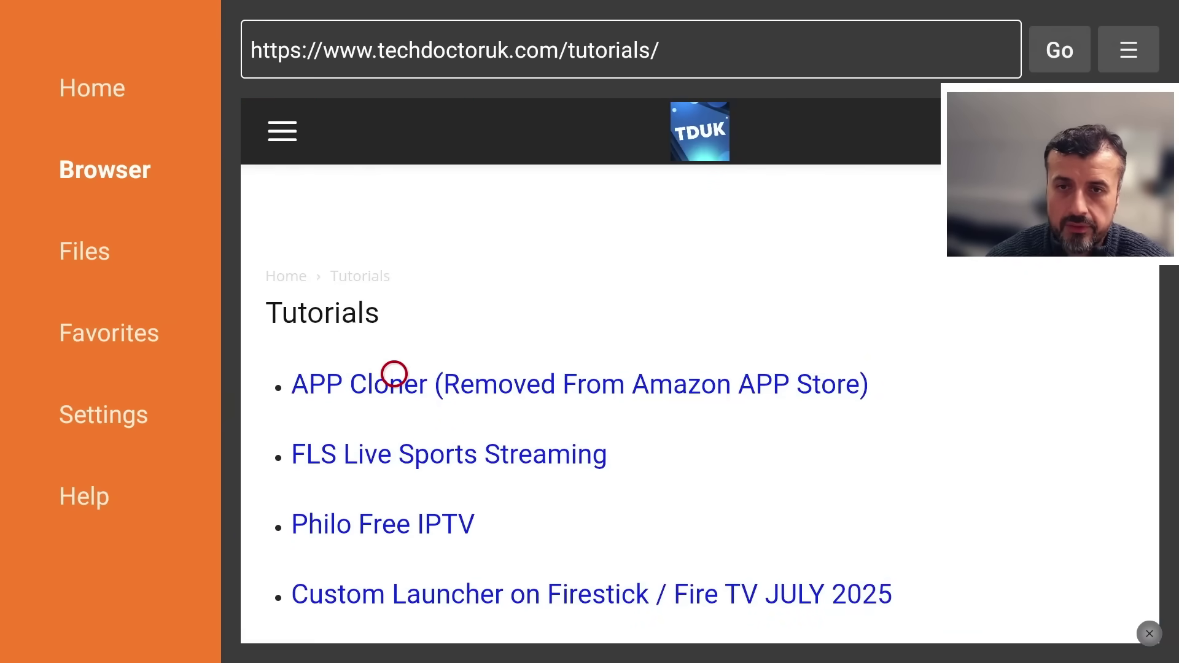
{"action": "left_click", "coordinate": [395, 373]}
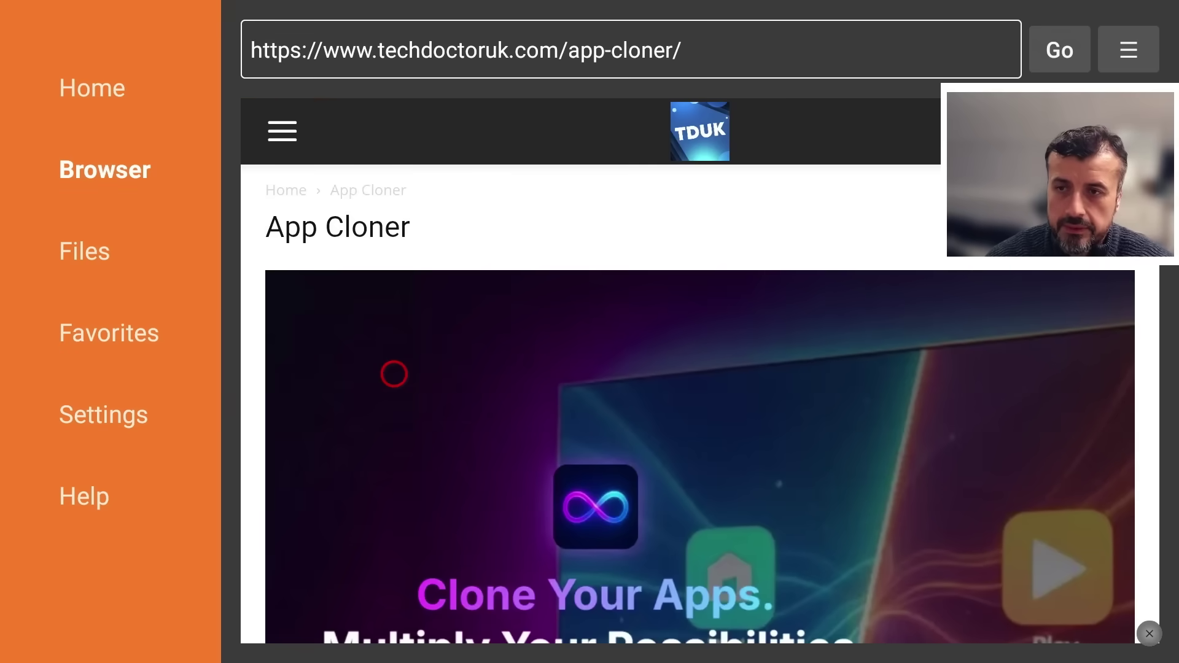
- Scroll down the APP Cloner tutorial page to the Software Needed section
{"action": "scroll", "coordinate": [394, 620], "scroll_direction": "down", "scroll_amount": 10}
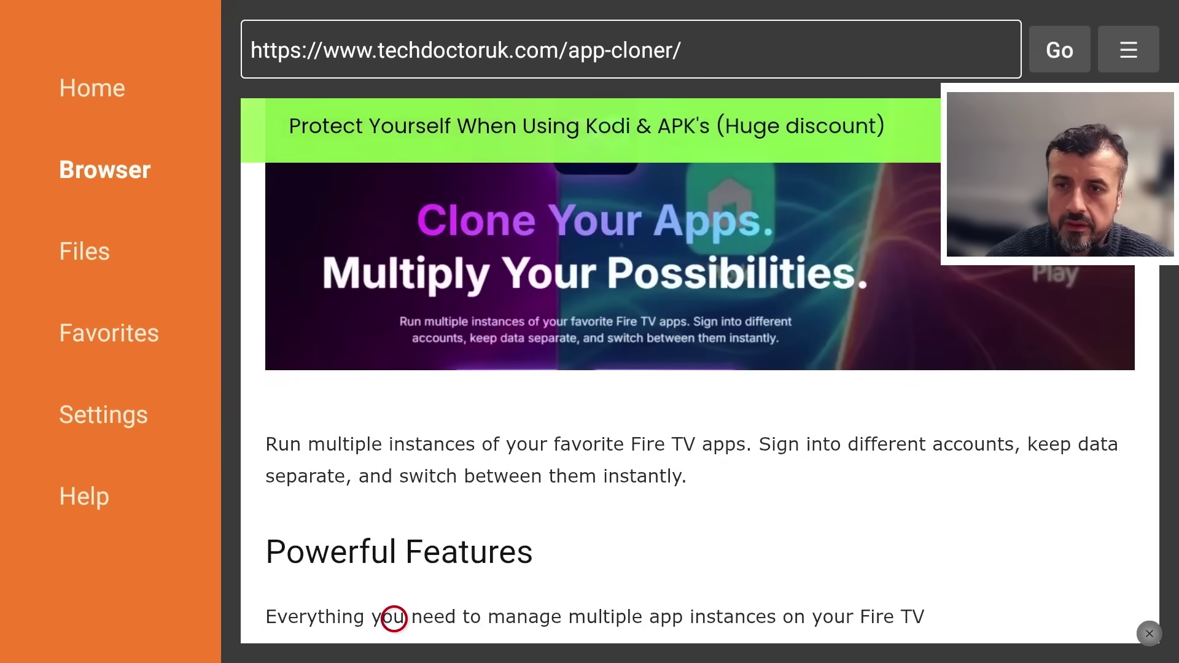
{"action": "scroll", "coordinate": [395, 619], "scroll_direction": "down", "scroll_amount": 5}
{"action": "scroll", "coordinate": [395, 620], "scroll_direction": "down", "scroll_amount": 20}
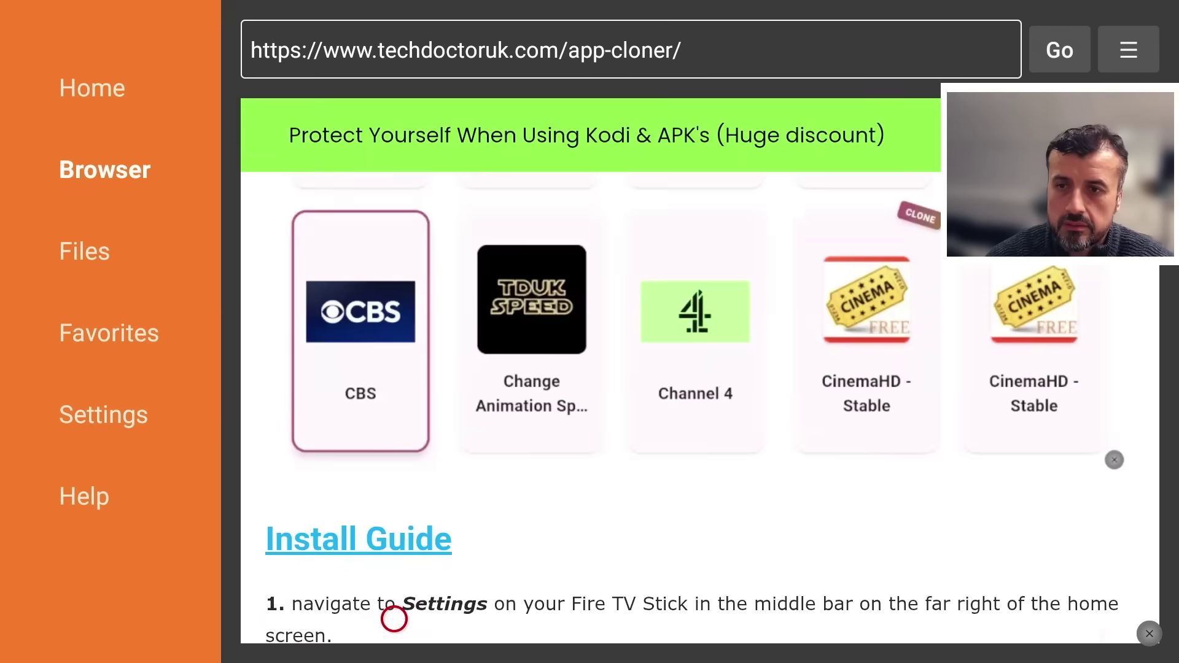
{"action": "scroll", "coordinate": [395, 620], "scroll_direction": "down", "scroll_amount": 20}
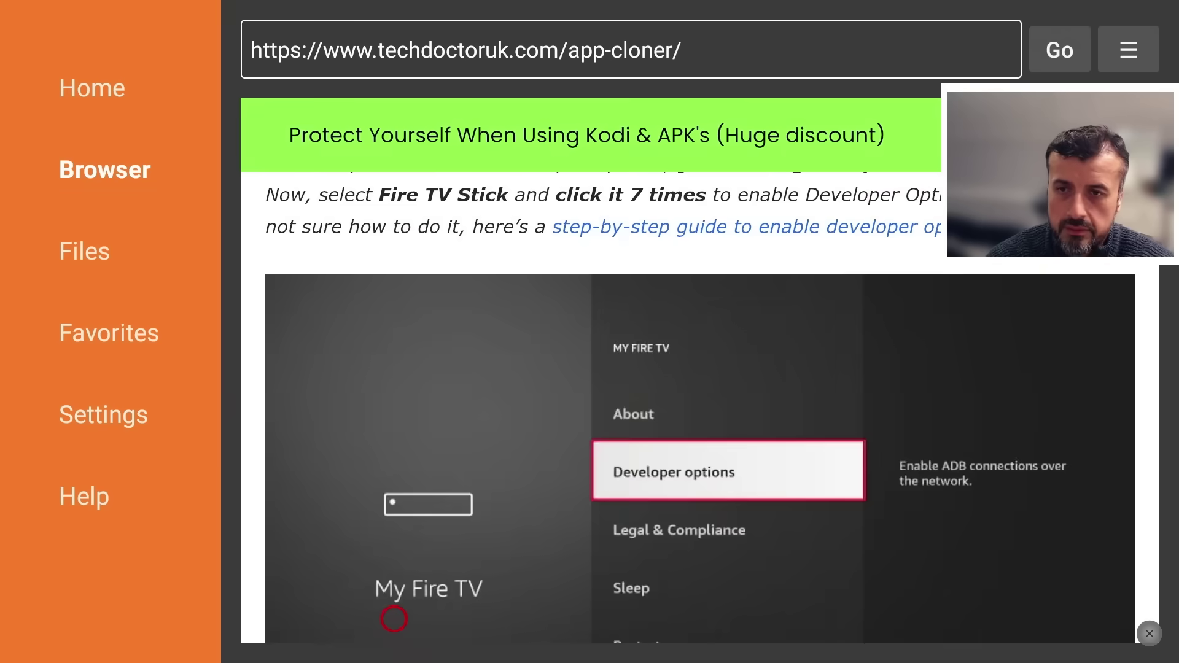
{"action": "scroll", "coordinate": [395, 619], "scroll_direction": "down", "scroll_amount": 15}
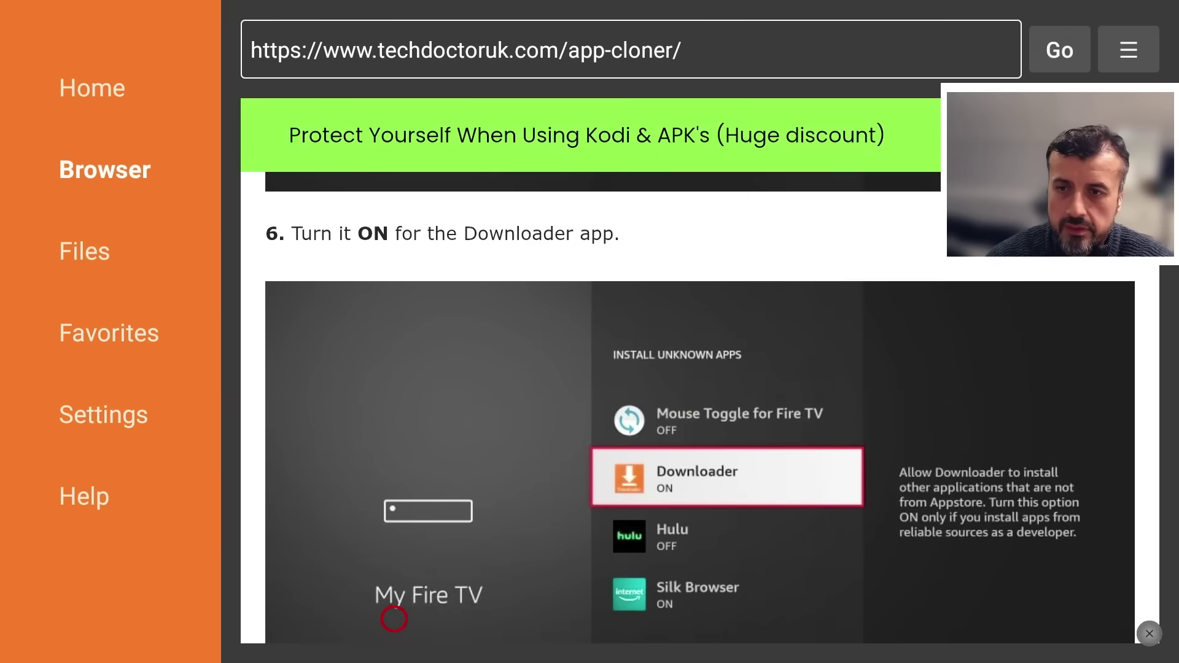
{"action": "scroll", "coordinate": [394, 619], "scroll_direction": "down", "scroll_amount": 5}
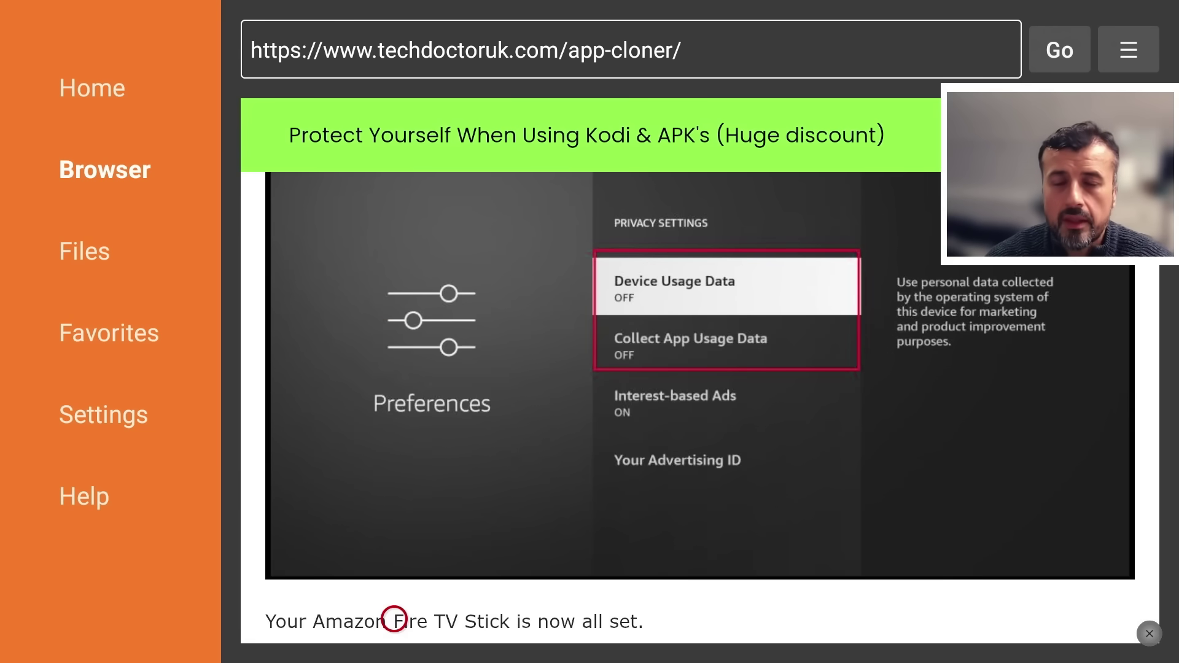
{"action": "scroll", "coordinate": [395, 620], "scroll_direction": "down", "scroll_amount": 9}
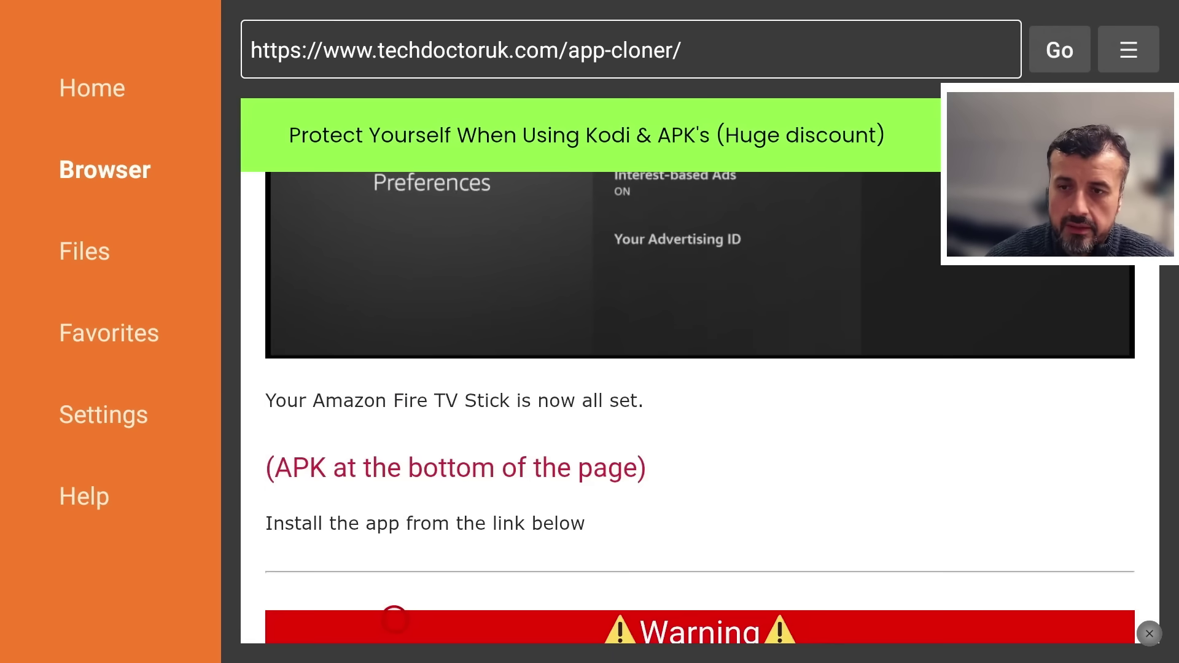
{"action": "scroll", "coordinate": [394, 620], "scroll_direction": "down", "scroll_amount": 6}
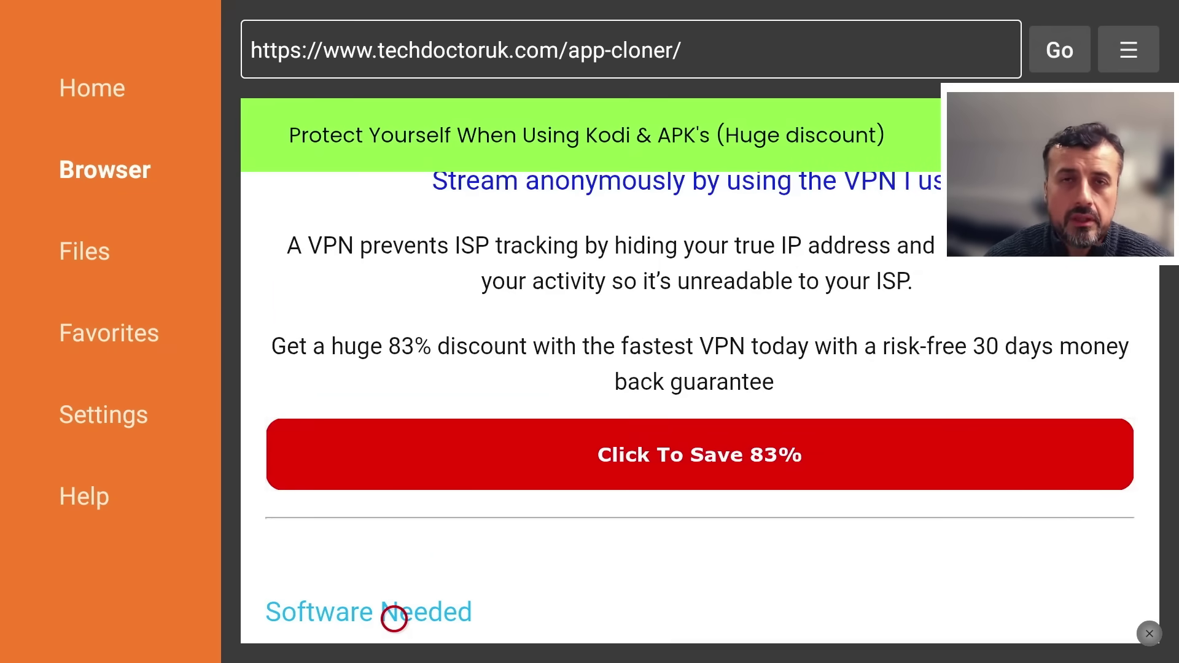
{"action": "scroll", "coordinate": [395, 619], "scroll_direction": "down", "scroll_amount": 3}
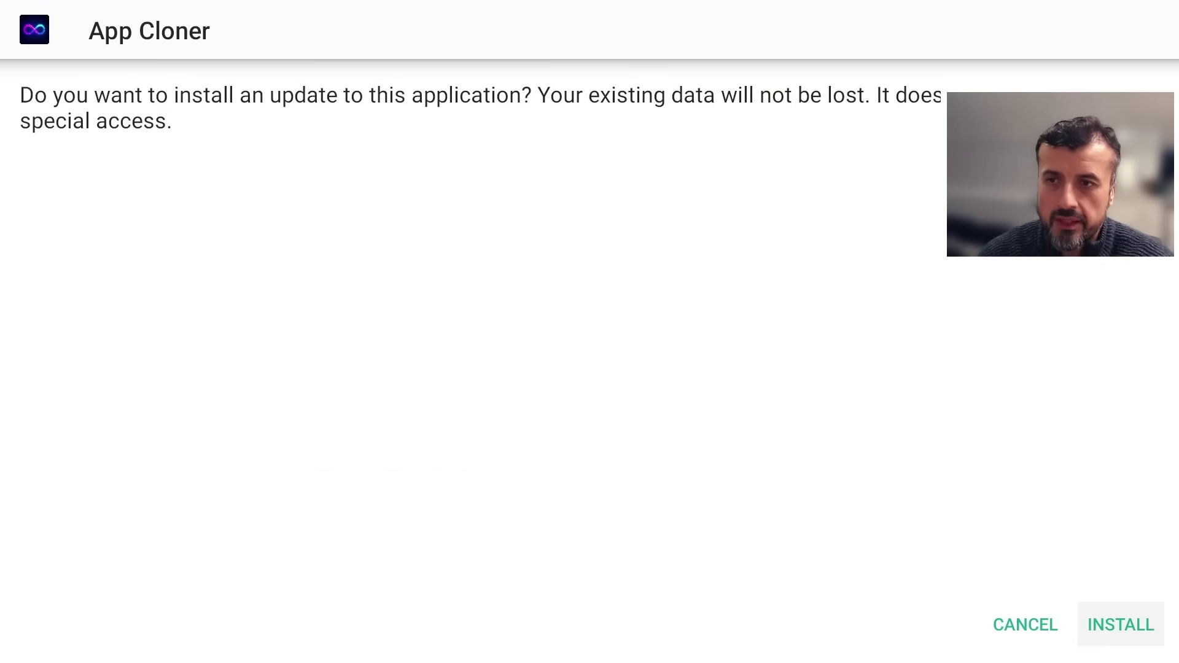
- Download the latest App Cloner, then go to Fire TV's Your Apps & Channels library
{"action": "left_click", "coordinate": [334, 544]}
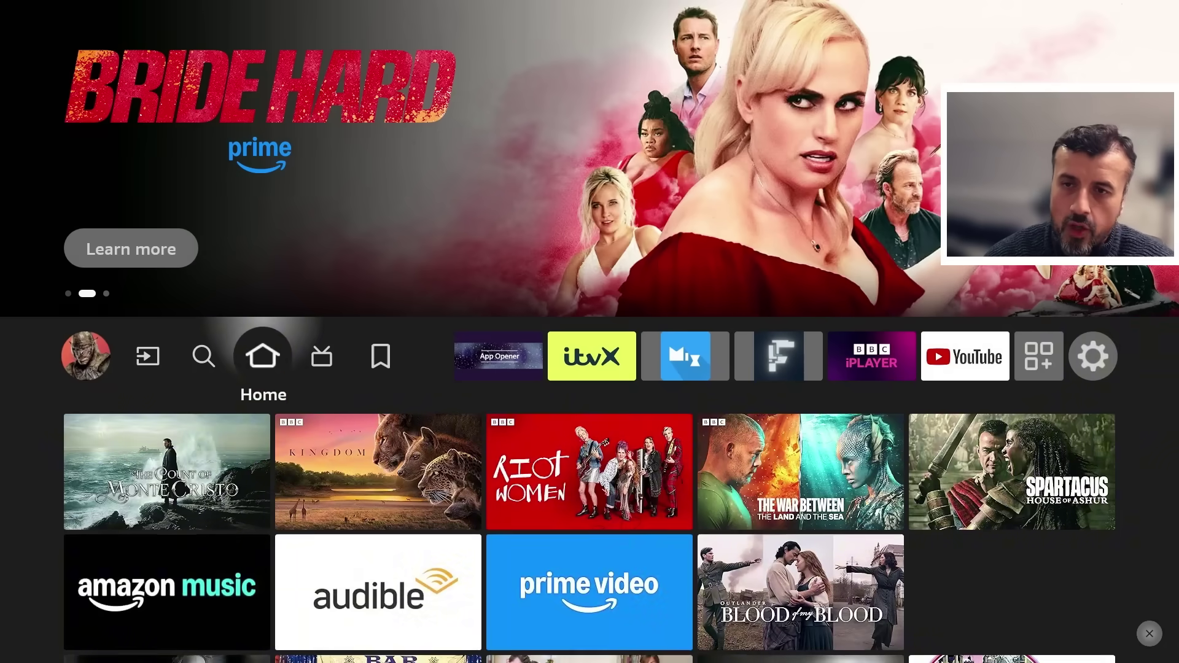
{"action": "key", "text": "Left"}
{"action": "key", "text": "Left"}
{"action": "key", "text": "Left"}
{"action": "key", "text": "Left"}
{"action": "key", "text": "Left"}
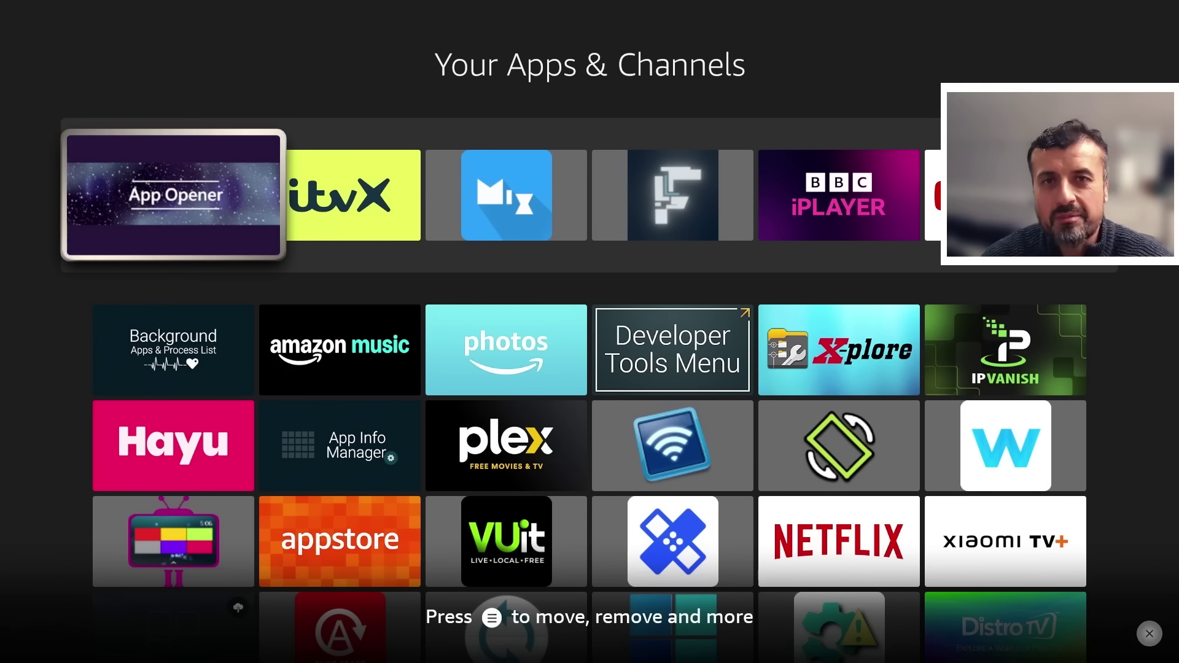
{"action": "key", "text": "Return"}
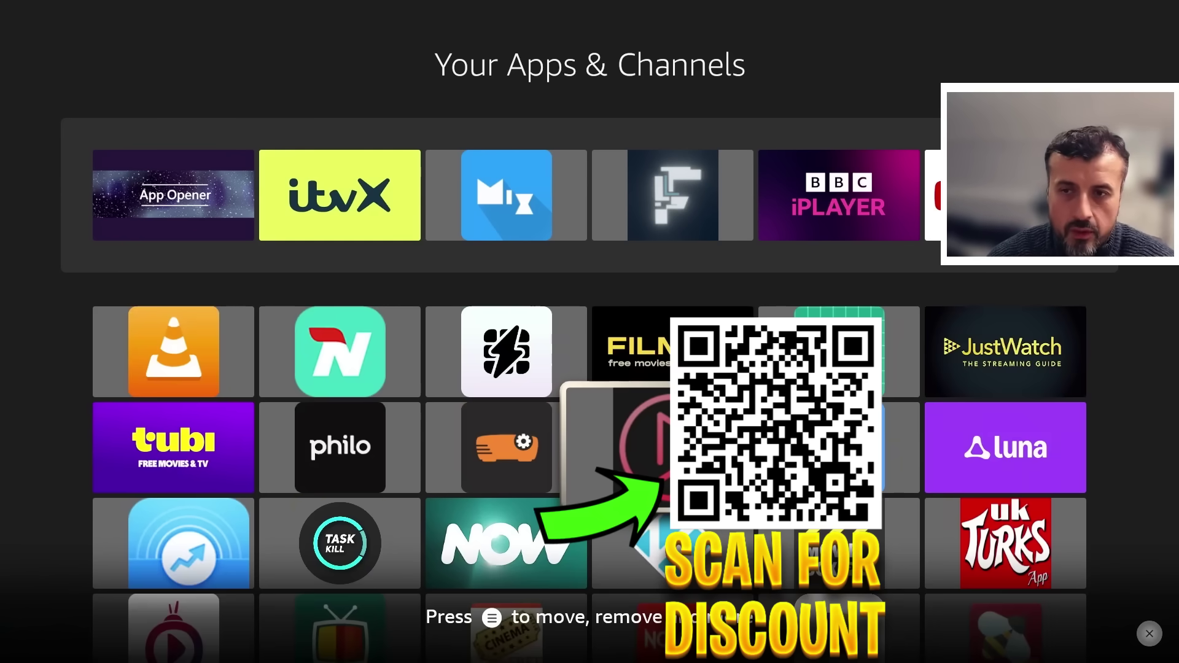
{"action": "key", "text": "Up"}
{"action": "key", "text": "Up"}
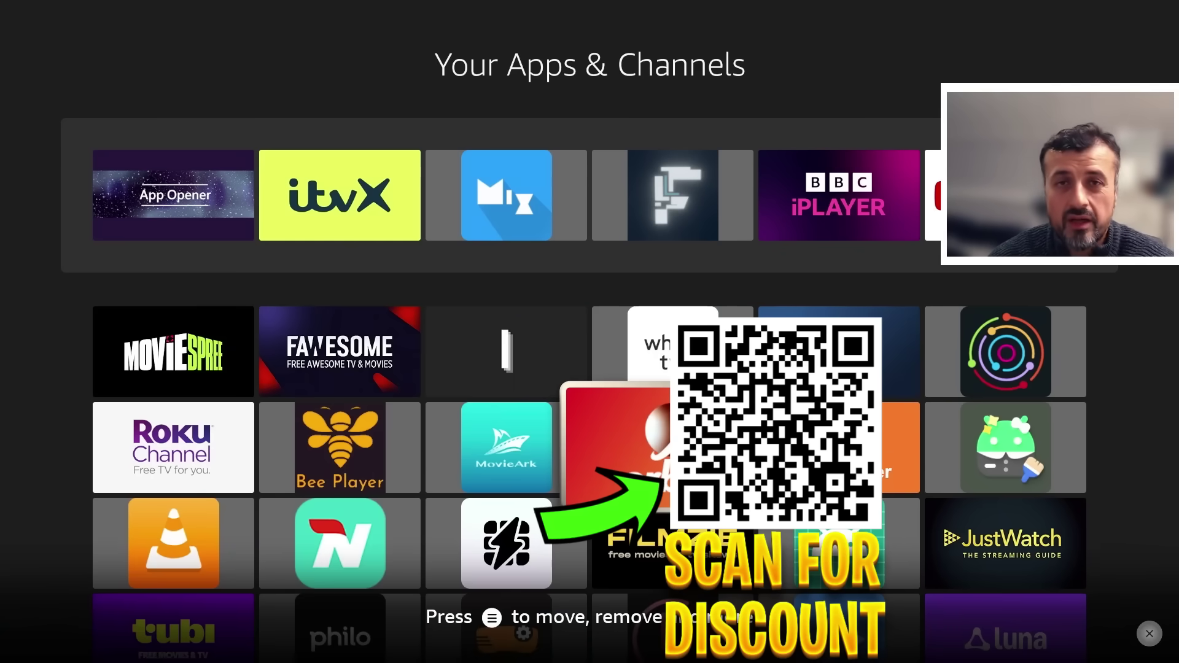
{"action": "key", "text": "Up"}
{"action": "key", "text": "Up"}
{"action": "key", "text": "Up"}
{"action": "key", "text": "Up"}
{"action": "key", "text": "Up"}
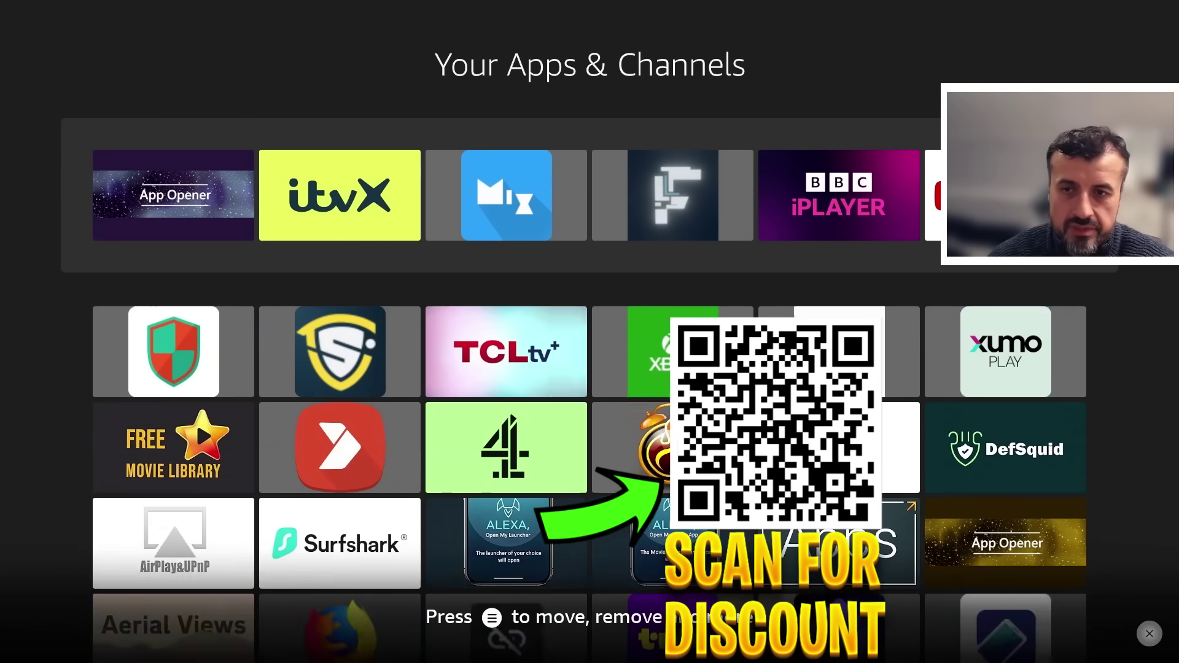
{"action": "key", "text": "Up"}
{"action": "key", "text": "Up"}
{"action": "key", "text": "Up"}
{"action": "key", "text": "Up"}
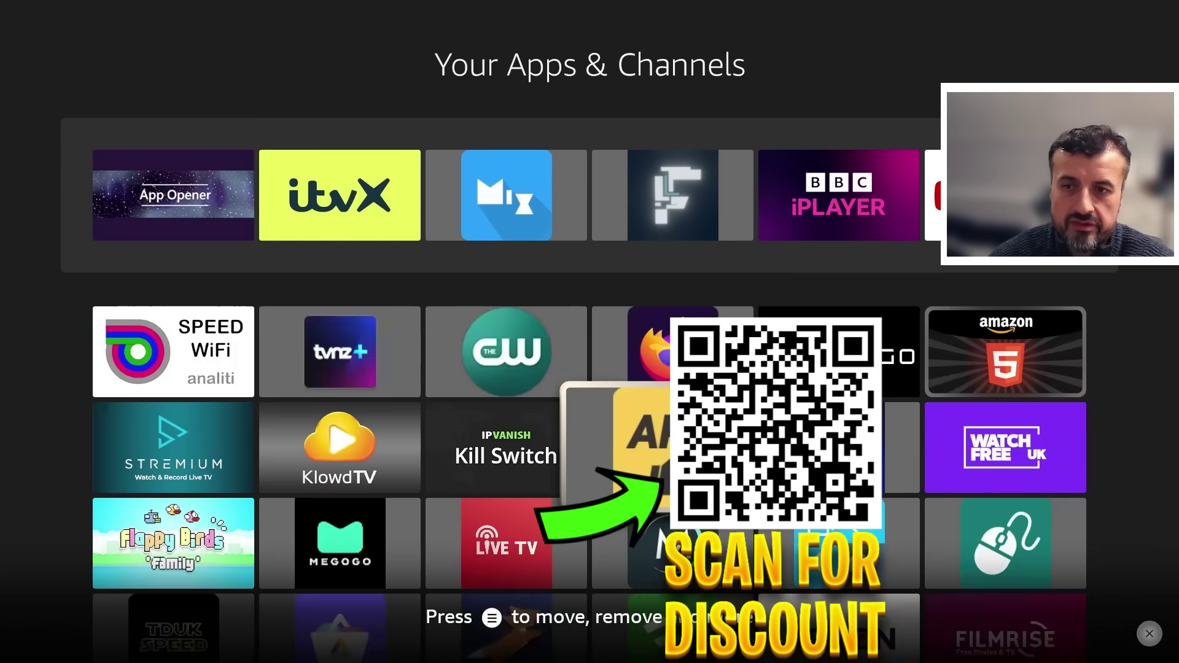
{"action": "key", "text": "Up"}
{"action": "key", "text": "Up"}
{"action": "key", "text": "Up"}
{"action": "key", "text": "Up"}
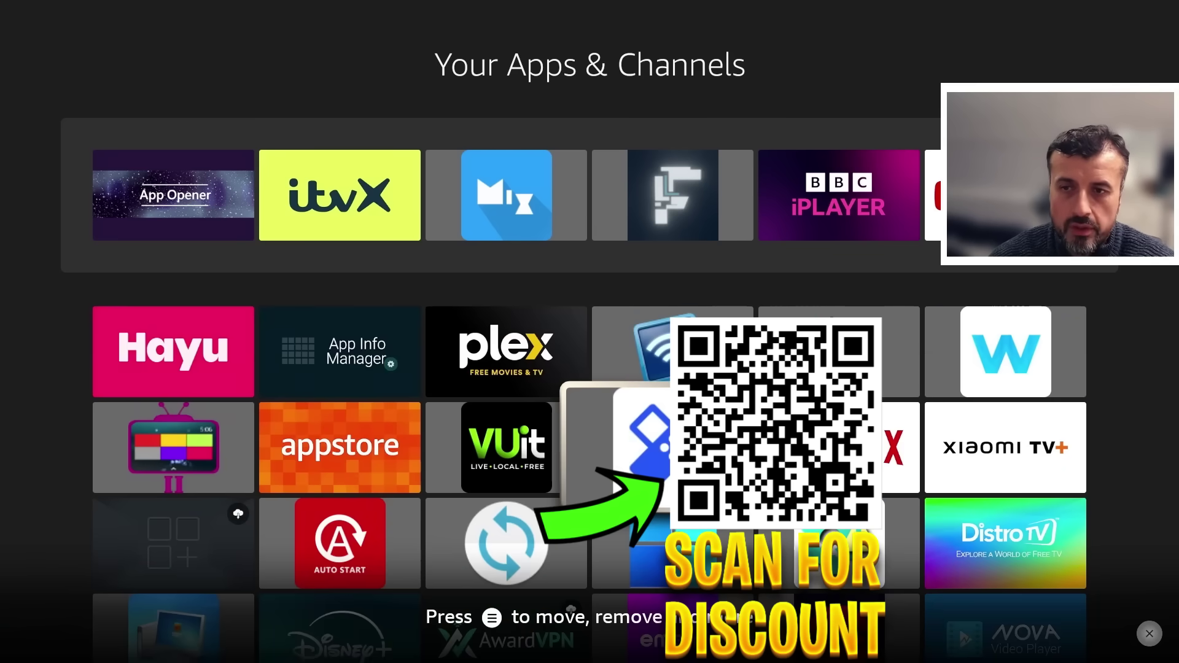
{"action": "key", "text": "Up"}
{"action": "key", "text": "Return"}
{"action": "key", "text": "Right"}
{"action": "key", "text": "Right"}
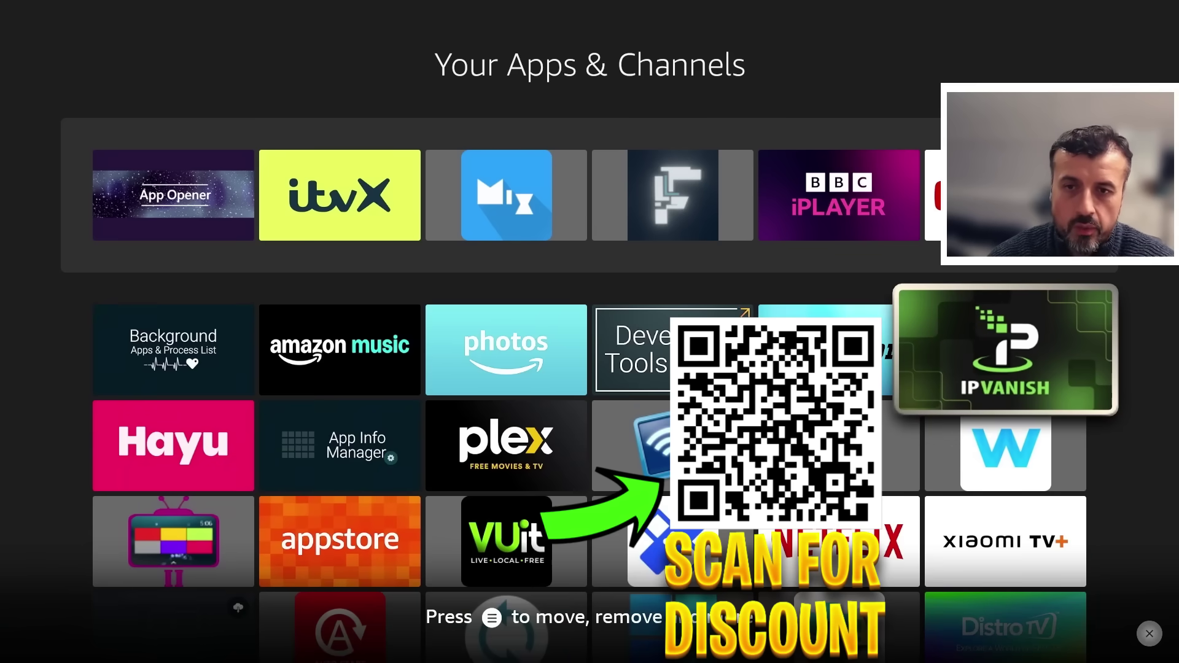